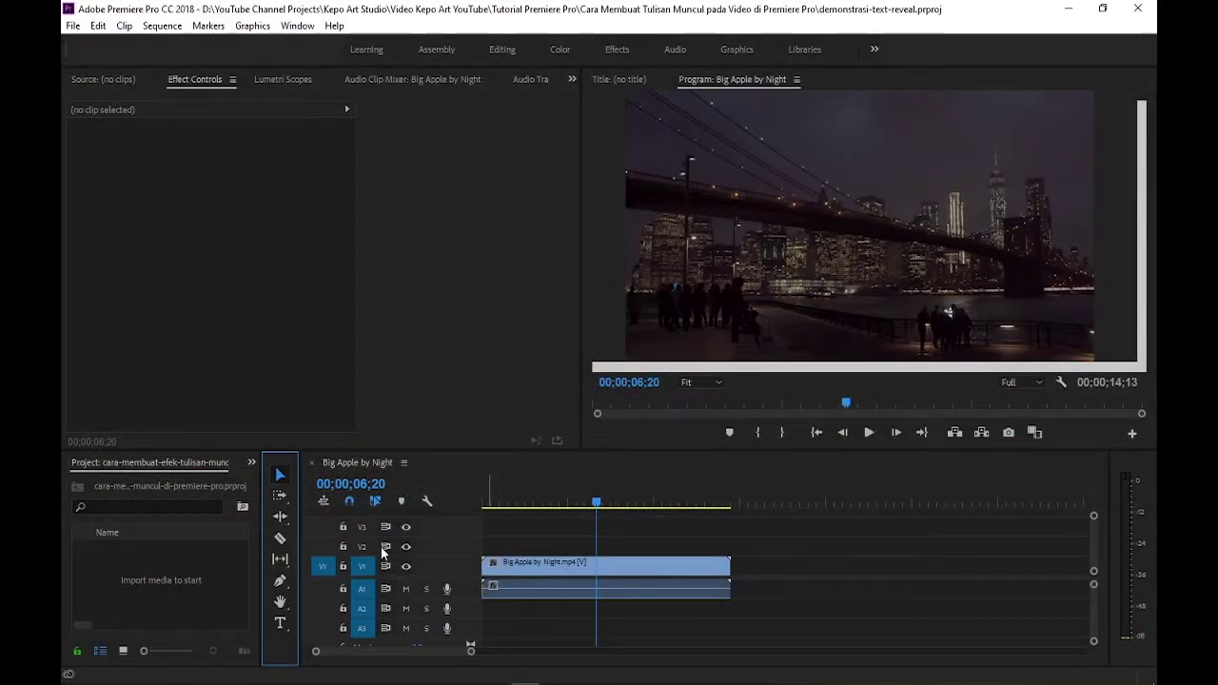
# - Add a 'TEXT REVEAL' title over the city video and raise its font size to 201
pyautogui.click(282, 626)
pyautogui.click(700, 195)
pyautogui.write('TEXT RE')
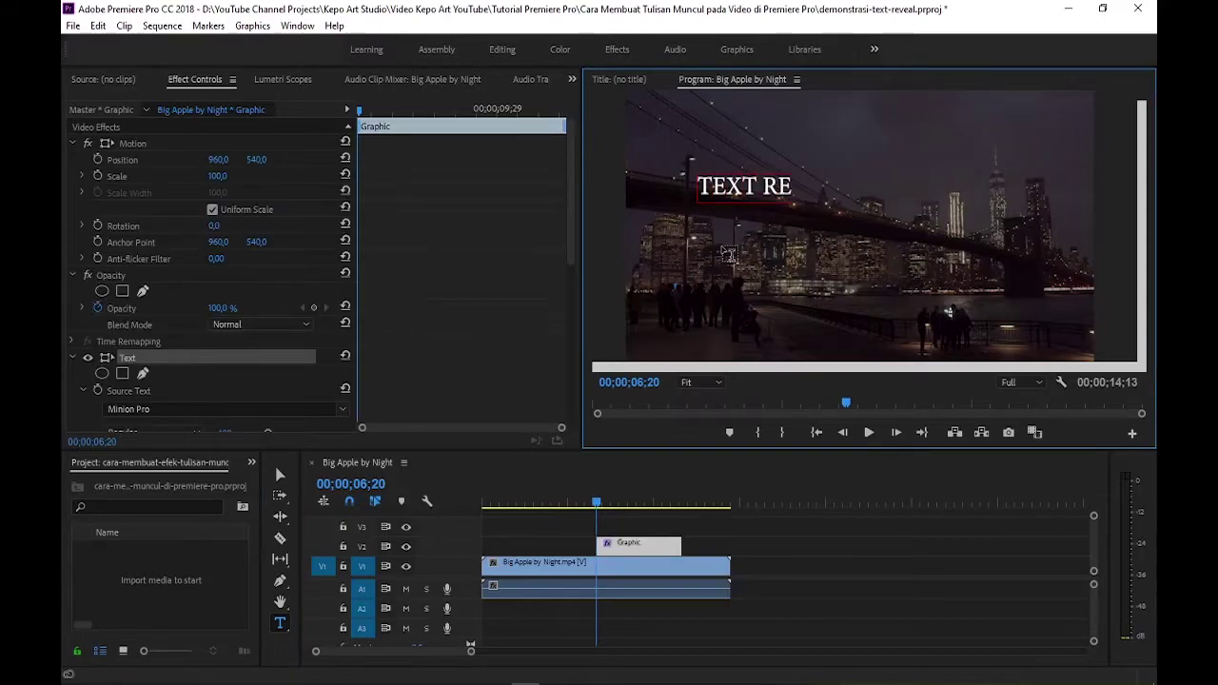
pyautogui.write('VEAL')
pyautogui.press('Escape')
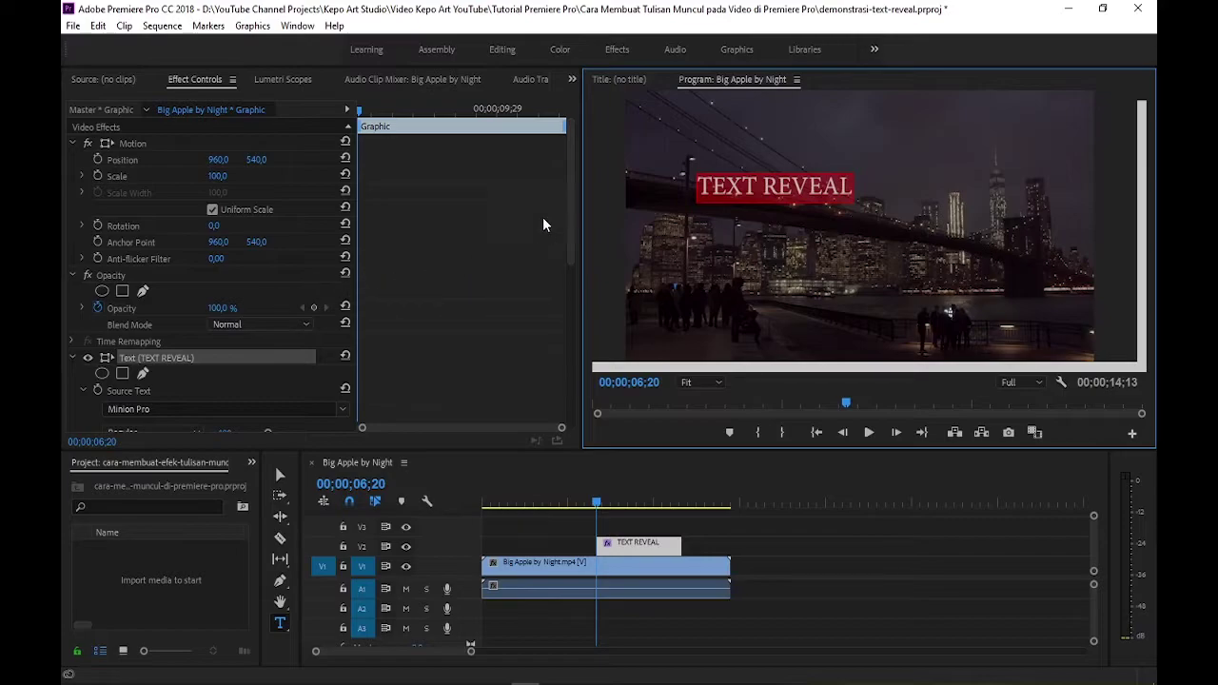
pyautogui.moveTo(570, 217); pyautogui.dragTo(562, 269)
pyautogui.moveTo(267, 278); pyautogui.dragTo(294, 282)
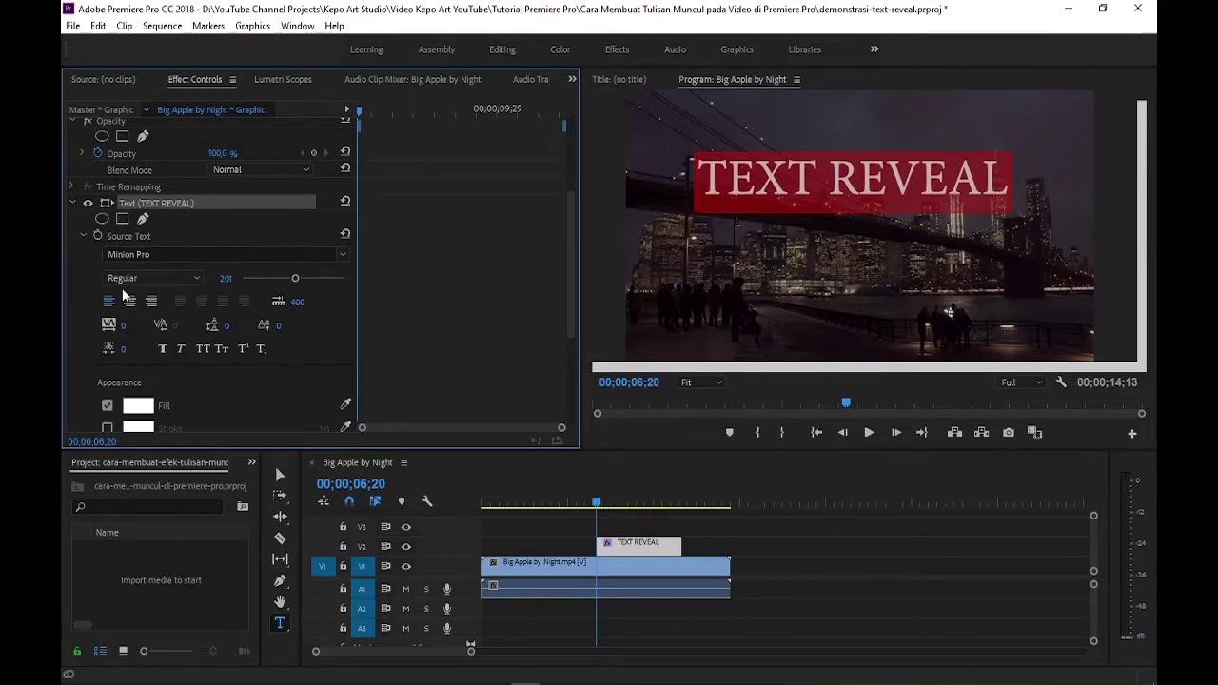
# - Change the title's alignment and set it in Bebas Neue at font size 236
pyautogui.click(151, 301)
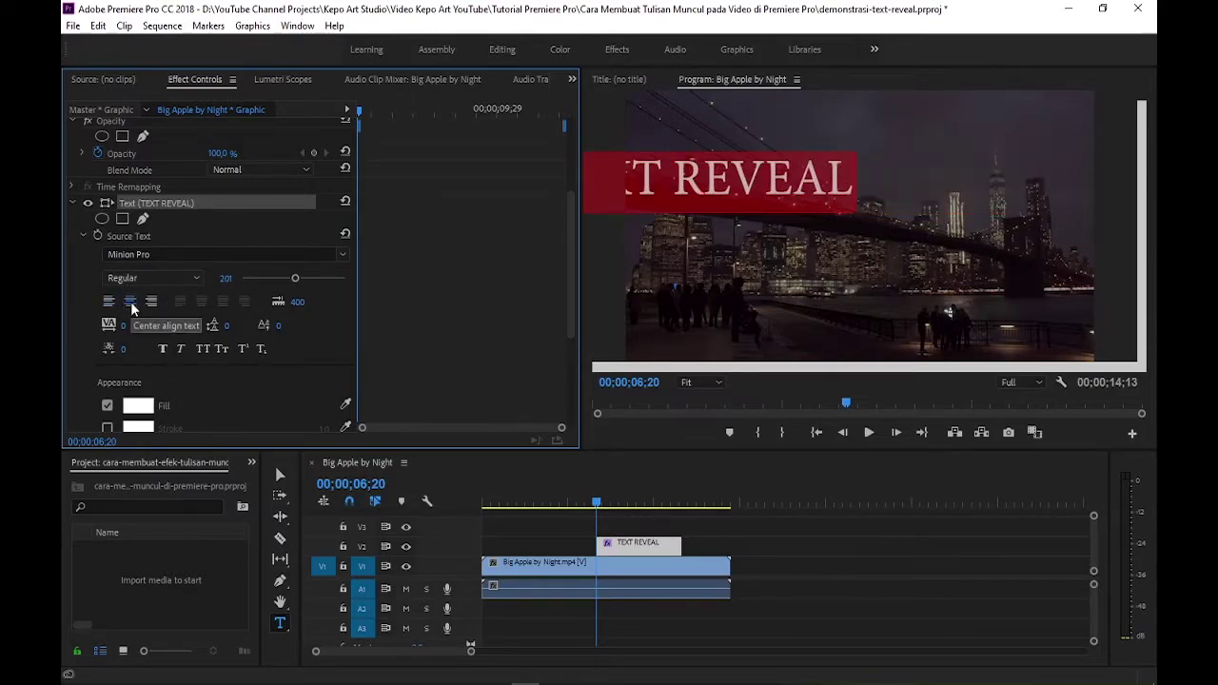
pyautogui.click(342, 256)
pyautogui.scroll(5, 268, 428)
pyautogui.scroll(10, 267, 430)
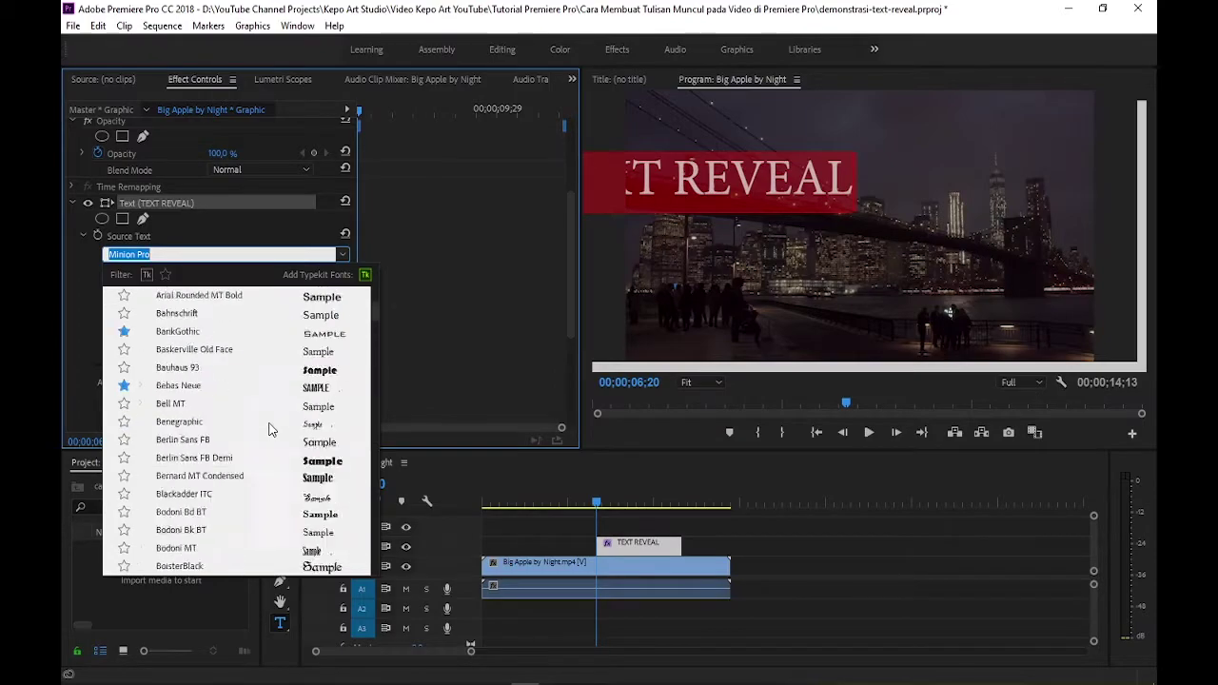
pyautogui.scroll(5, 269, 438)
pyautogui.scroll(-5, 269, 438)
pyautogui.click(339, 409)
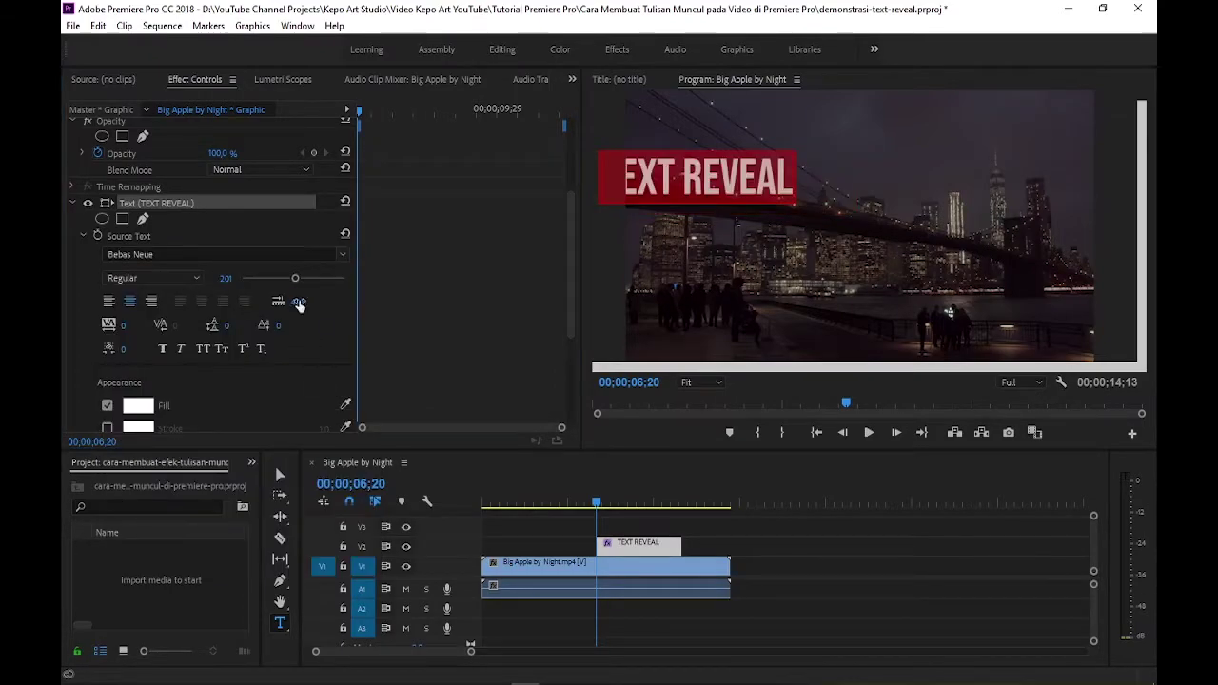
pyautogui.moveTo(296, 280); pyautogui.dragTo(304, 280)
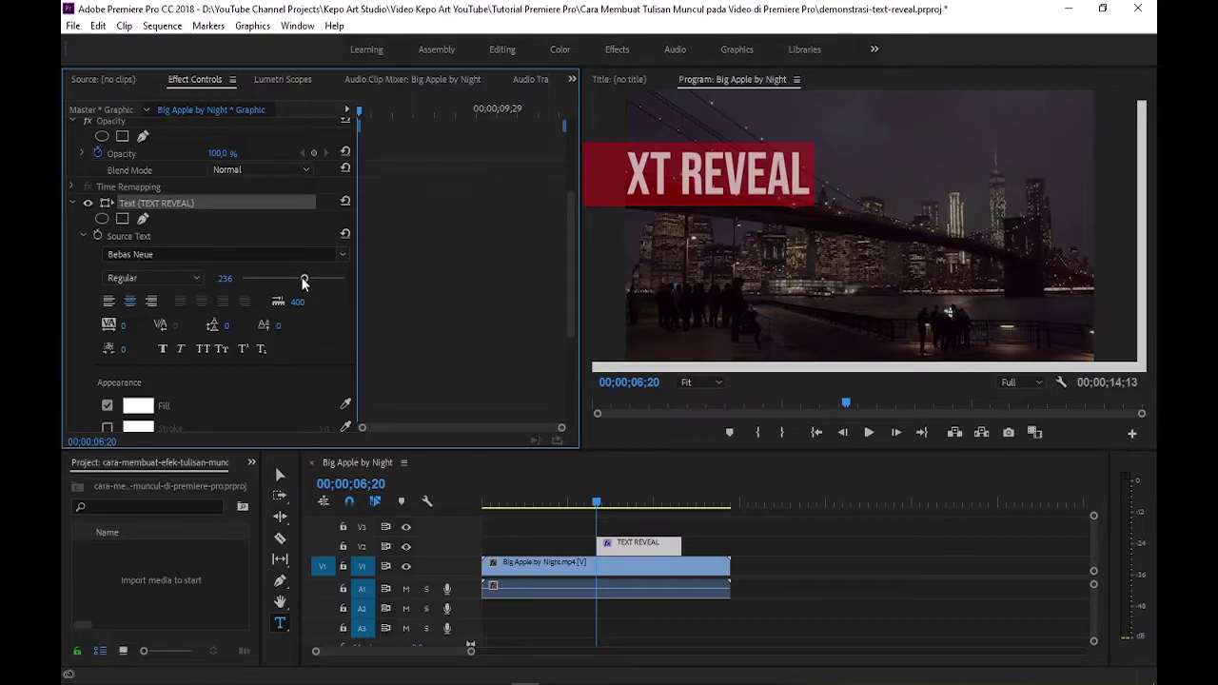
pyautogui.click(297, 26)
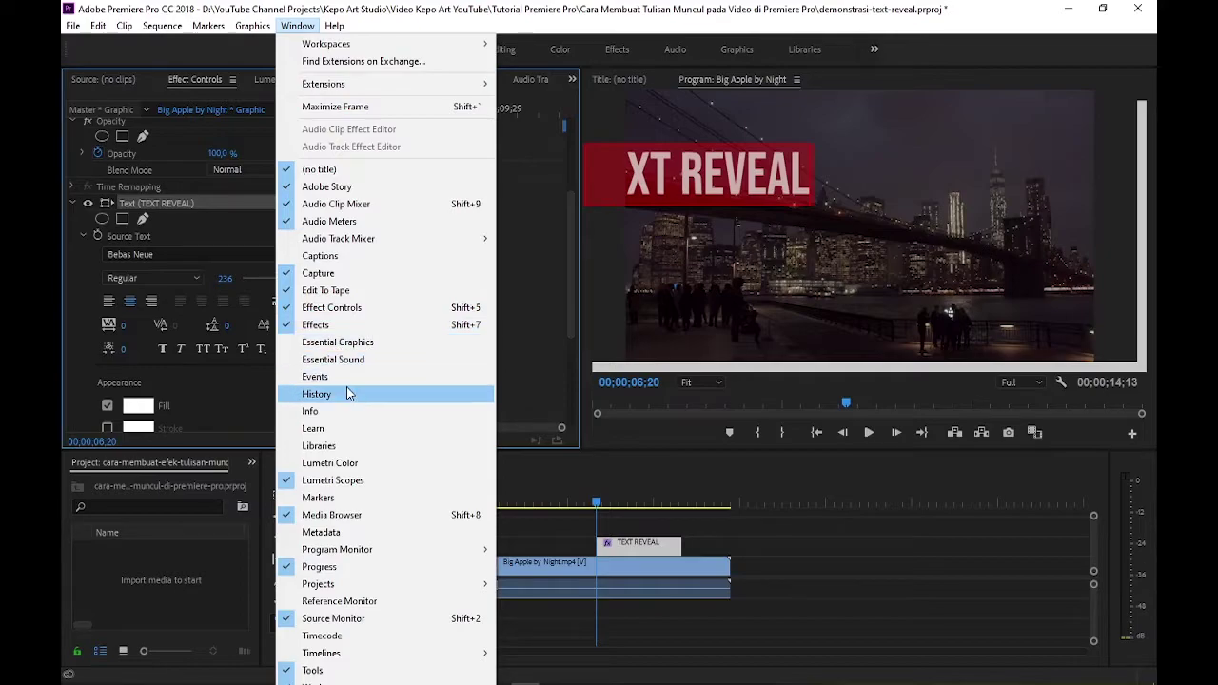
# - Centre the title in the frame at 959.0, 617.0 using Essential Graphics, then close that panel
pyautogui.click(351, 341)
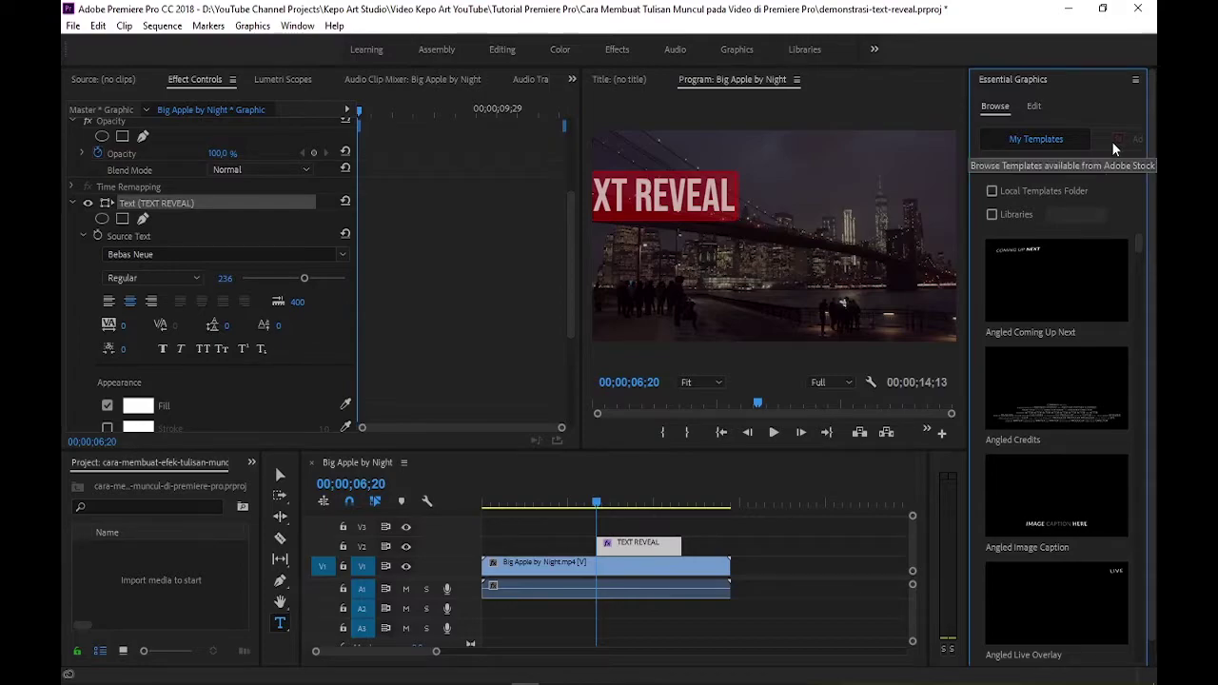
pyautogui.click(1035, 106)
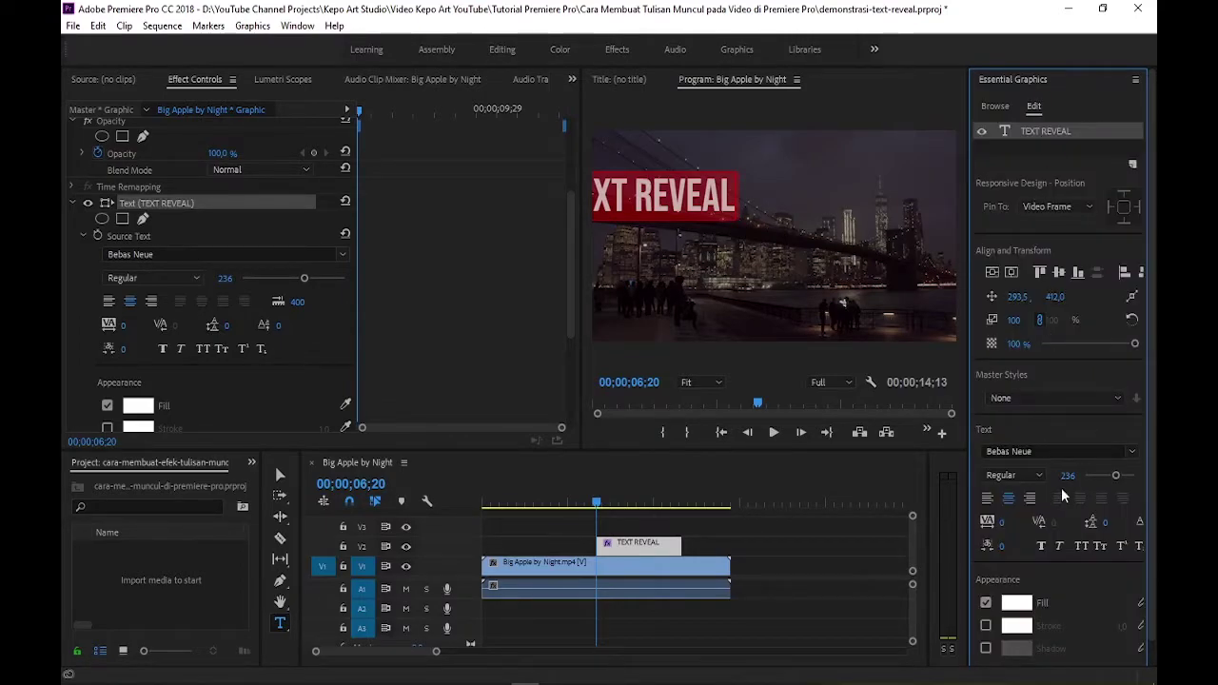
pyautogui.click(1059, 272)
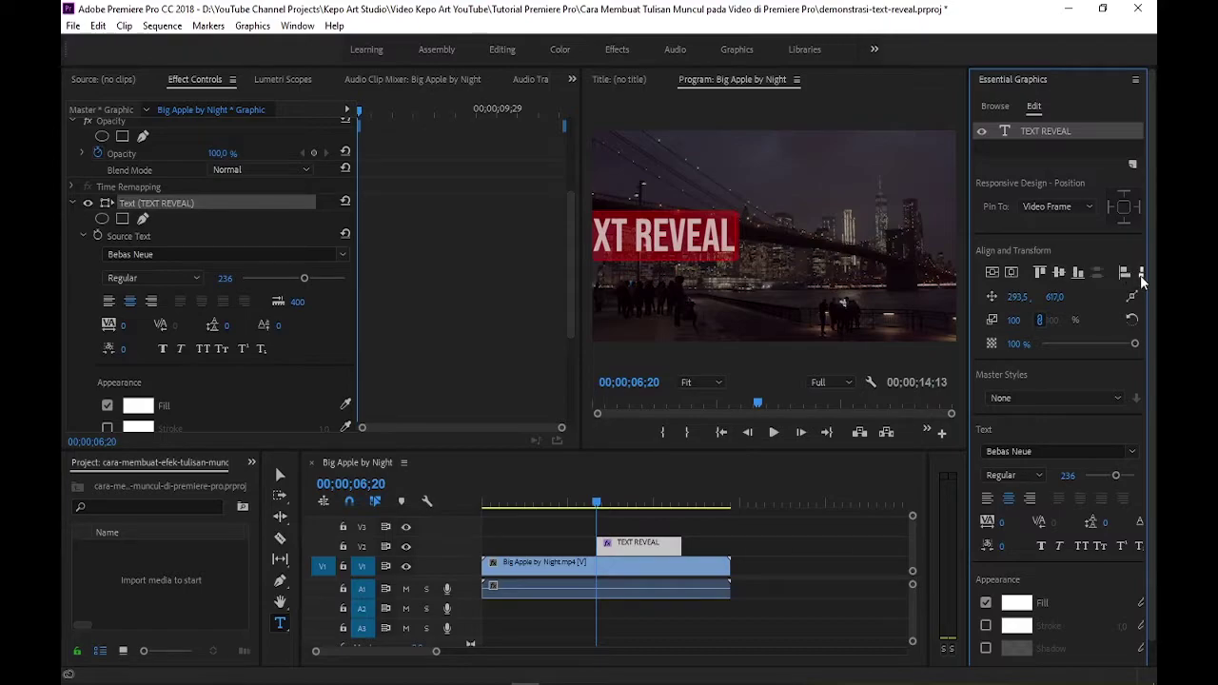
pyautogui.click(1141, 273)
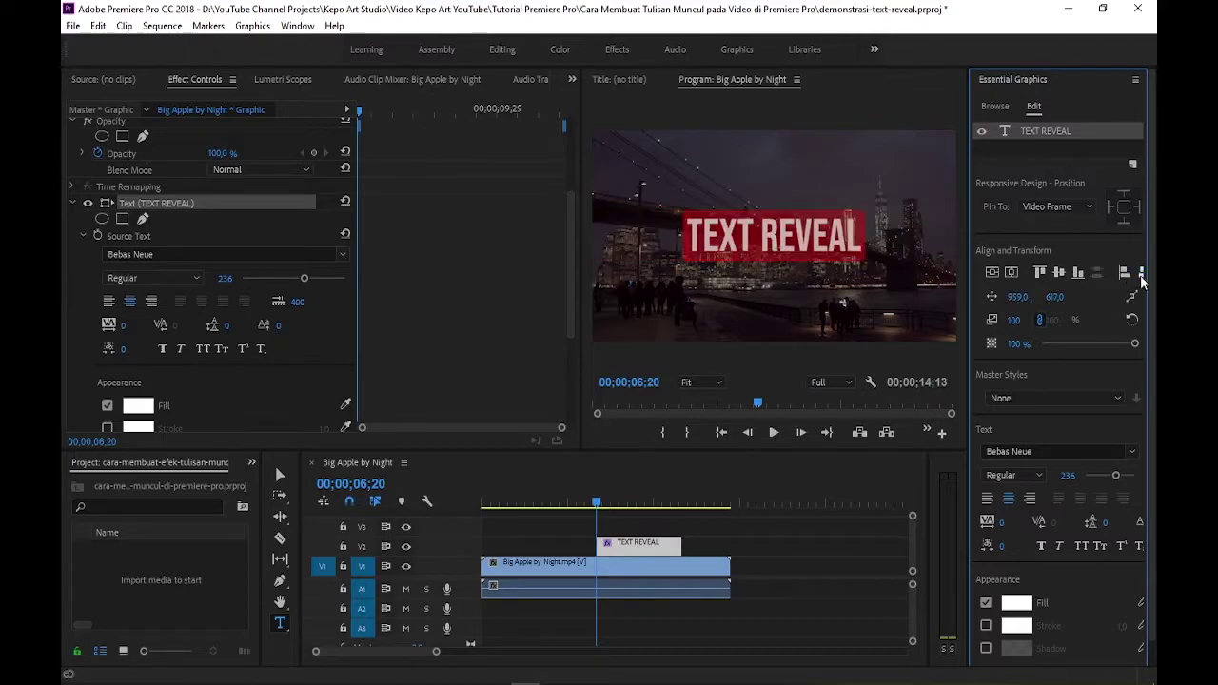
pyautogui.click(1136, 81)
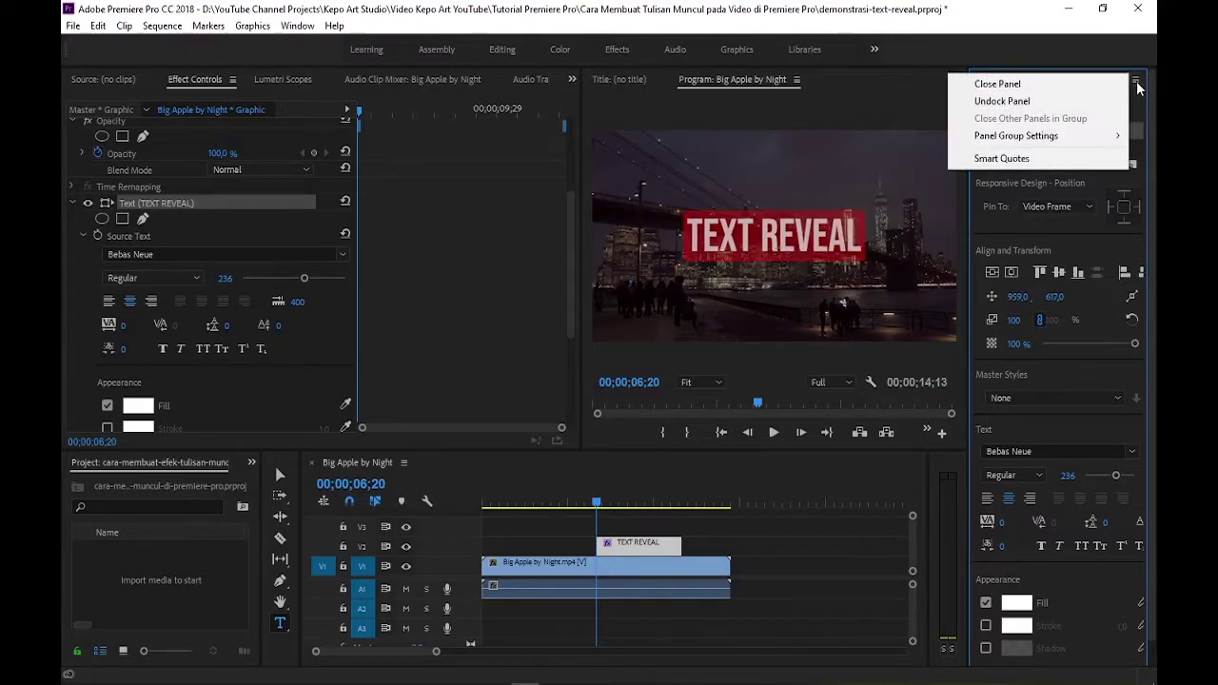
pyautogui.click(1069, 86)
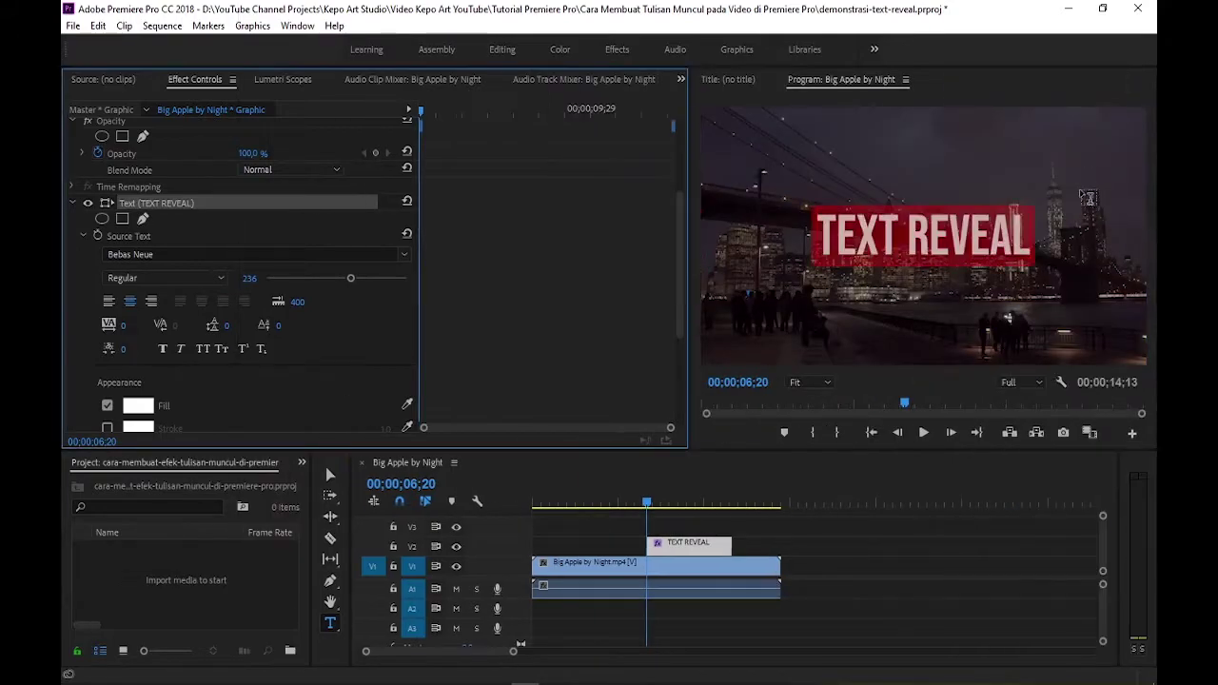
# - Set the title's letter tracking to 87 and font size to 262, then reselect its clip
pyautogui.scroll(-1, 352, 366)
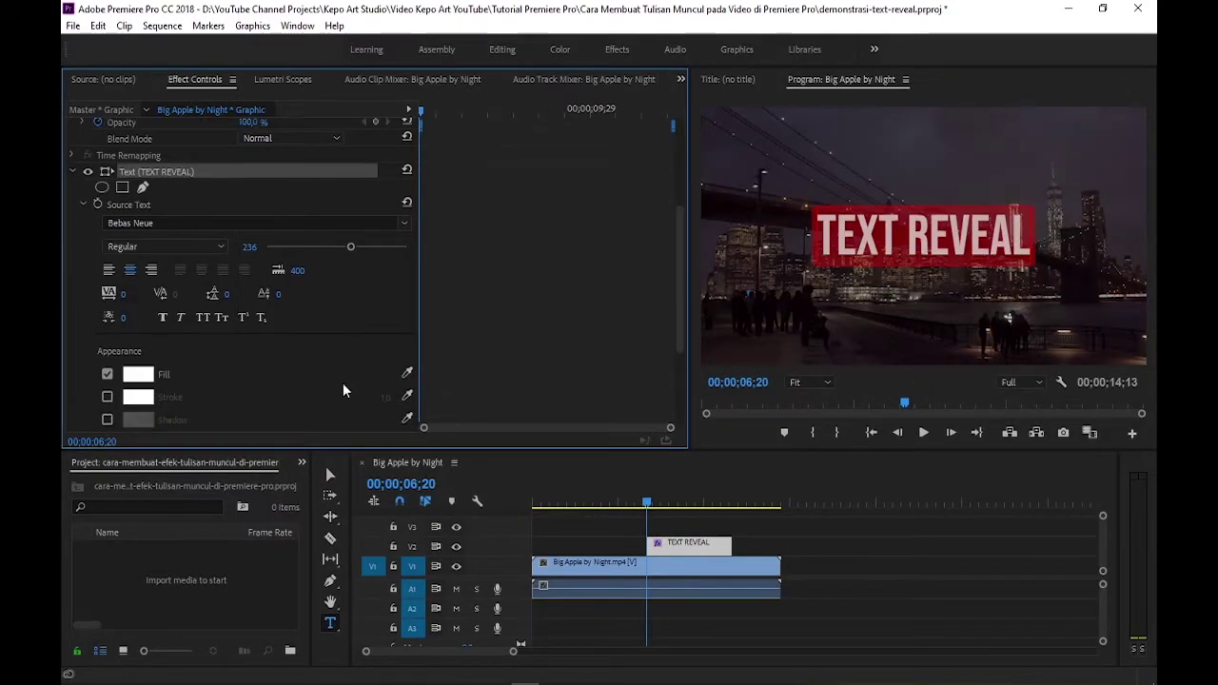
pyautogui.moveTo(122, 293)
pyautogui.mouseDown()
pyautogui.moveTo(286, 293)
pyautogui.moveTo(133, 293)
pyautogui.mouseUp()
pyautogui.moveTo(250, 247); pyautogui.dragTo(276, 246)
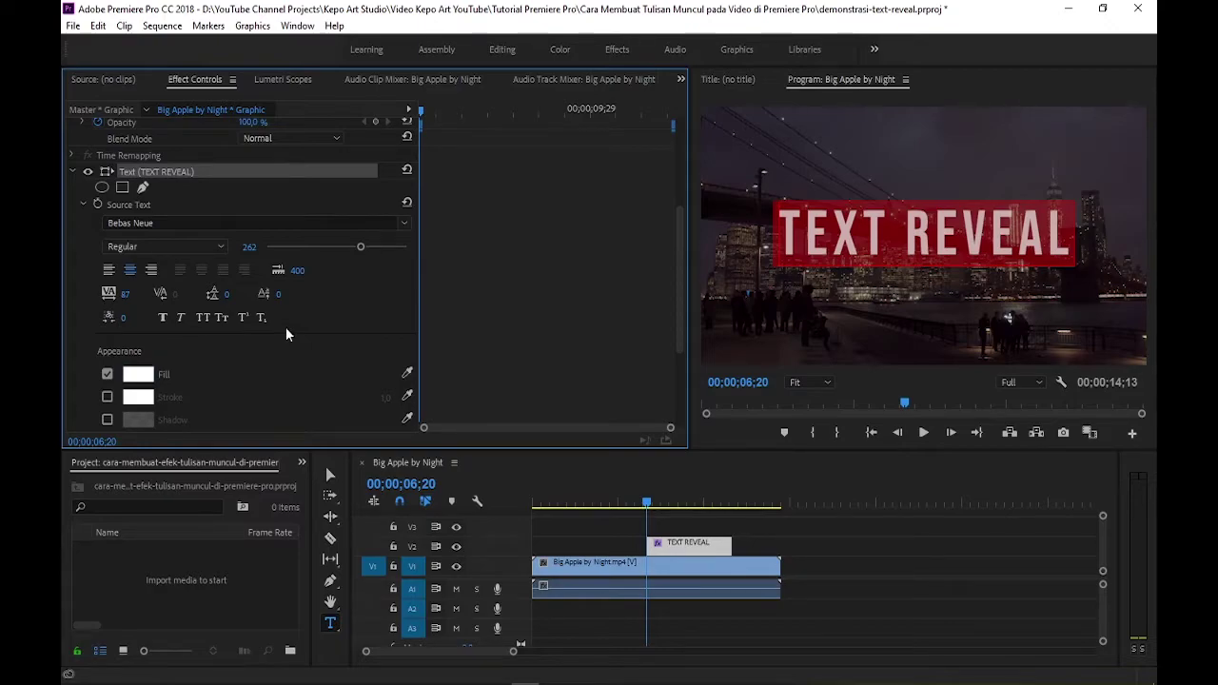
pyautogui.press('v')
pyautogui.click(658, 546)
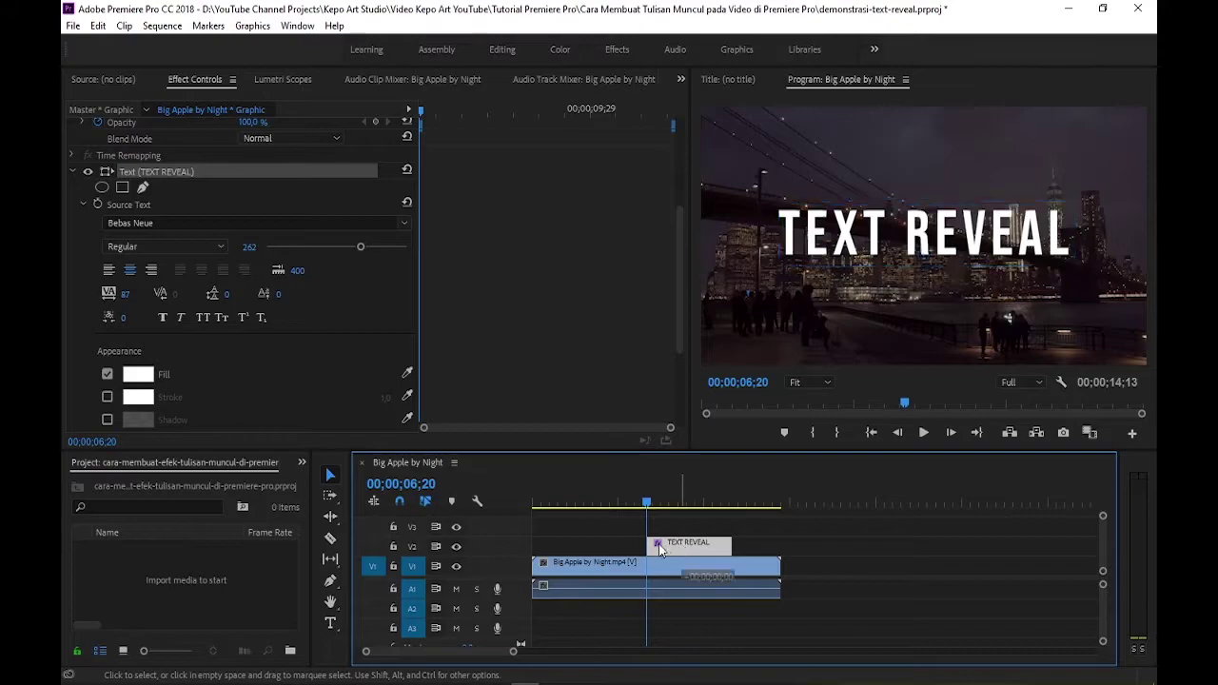
# - Slide the TEXT REVEAL clip to the sequence start and stretch it to the city video's end
pyautogui.press('Home')
pyautogui.moveTo(659, 548)
pyautogui.mouseDown()
pyautogui.moveTo(561, 544)
pyautogui.moveTo(664, 542)
pyautogui.mouseUp()
pyautogui.click(601, 502)
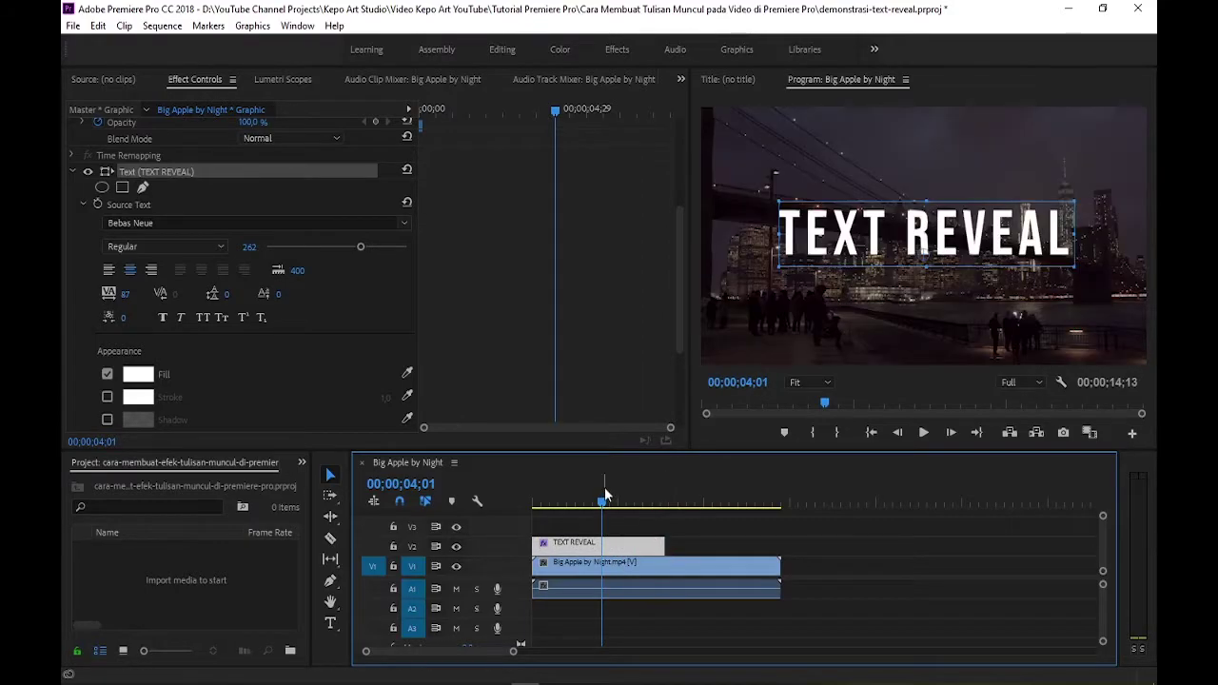
pyautogui.moveTo(603, 506); pyautogui.dragTo(532, 515)
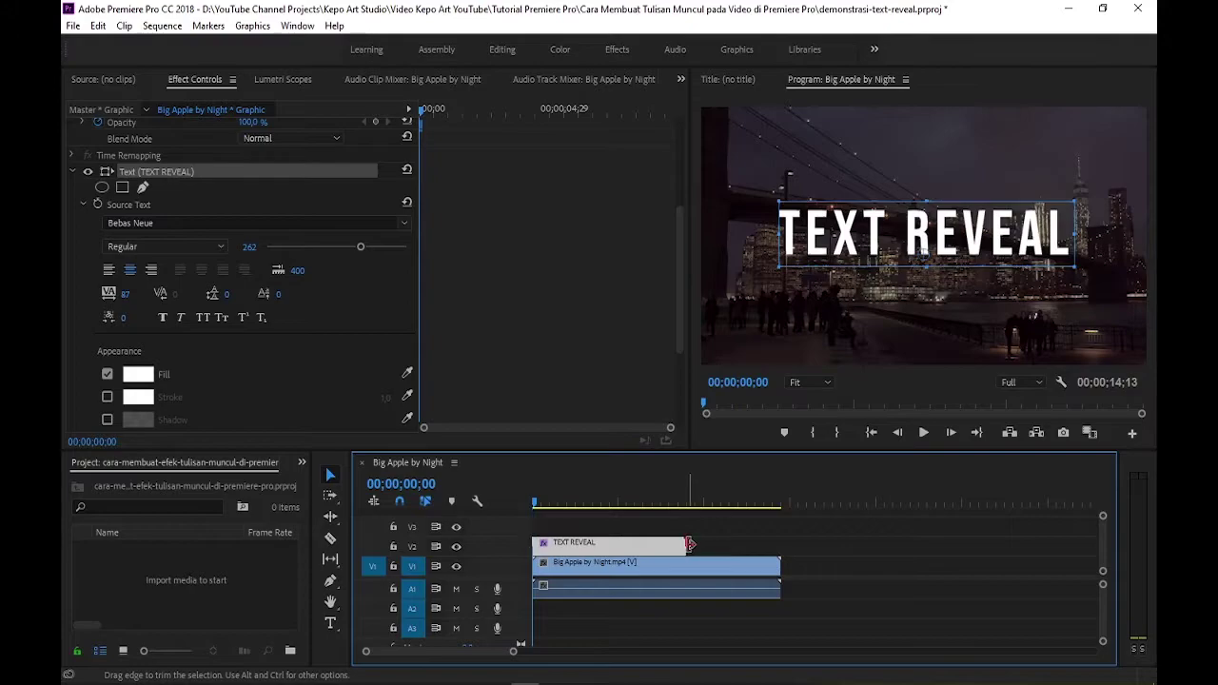
pyautogui.moveTo(664, 544); pyautogui.dragTo(780, 546)
pyautogui.moveTo(723, 509); pyautogui.dragTo(759, 517)
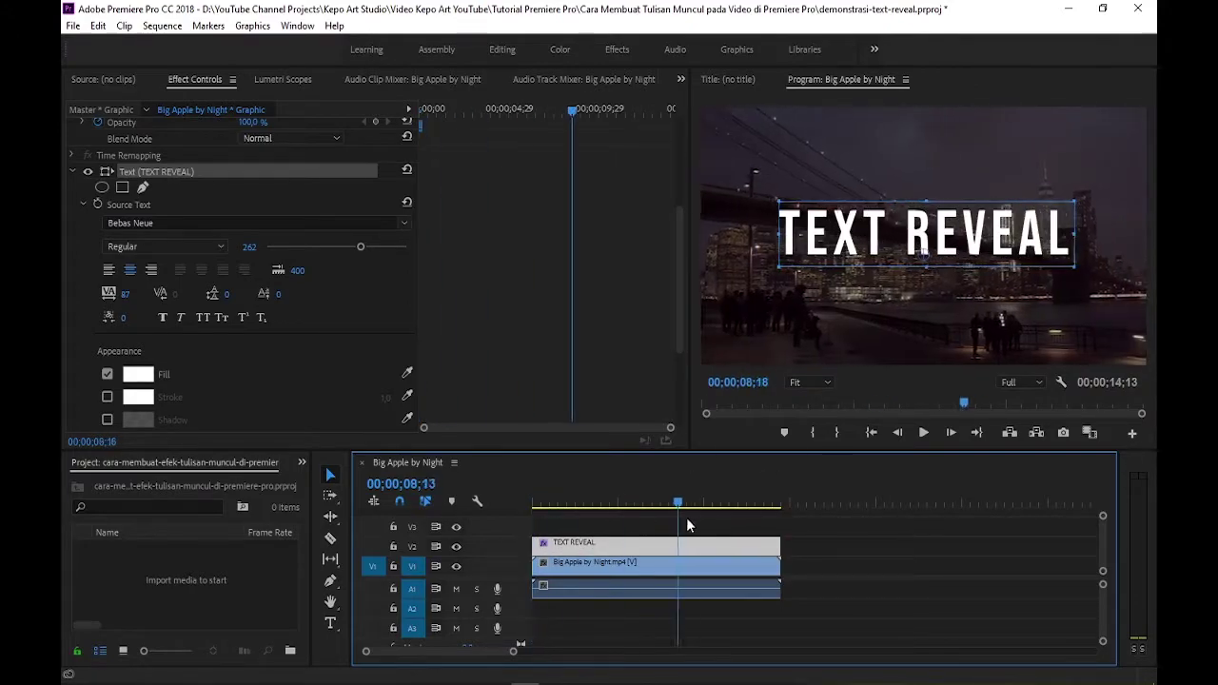
# - Draw a two-point horizontal underline shape beneath the TEXT REVEAL title
pyautogui.click(758, 514)
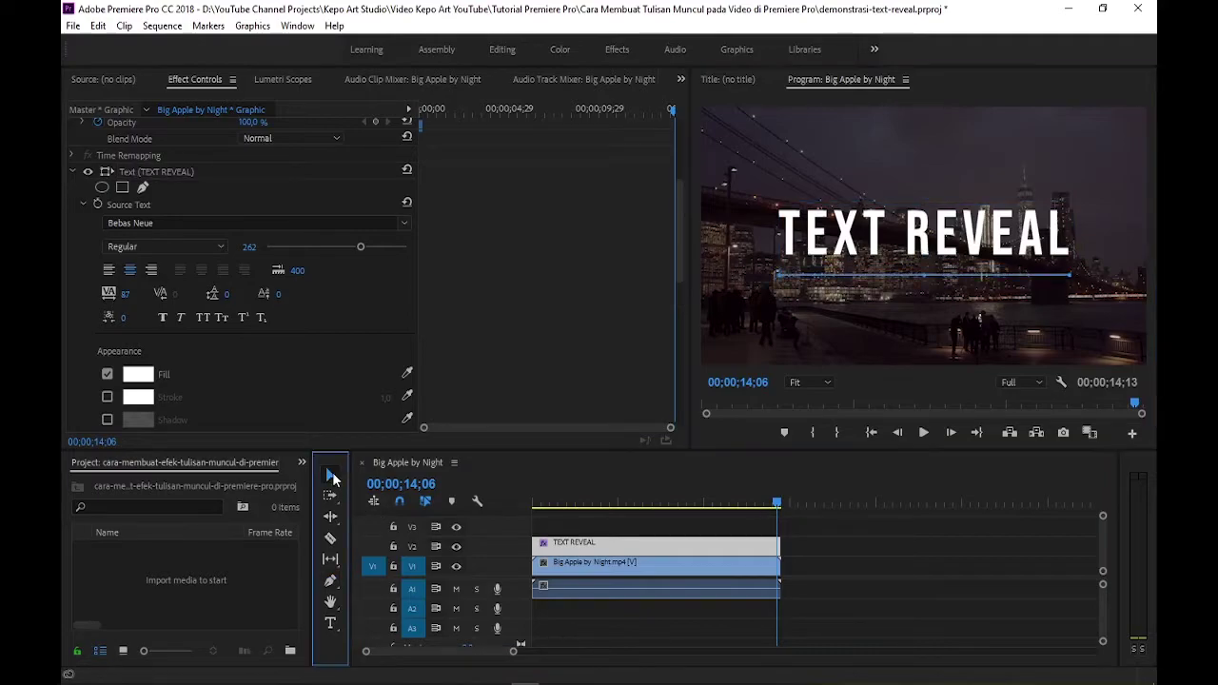
pyautogui.click(876, 571)
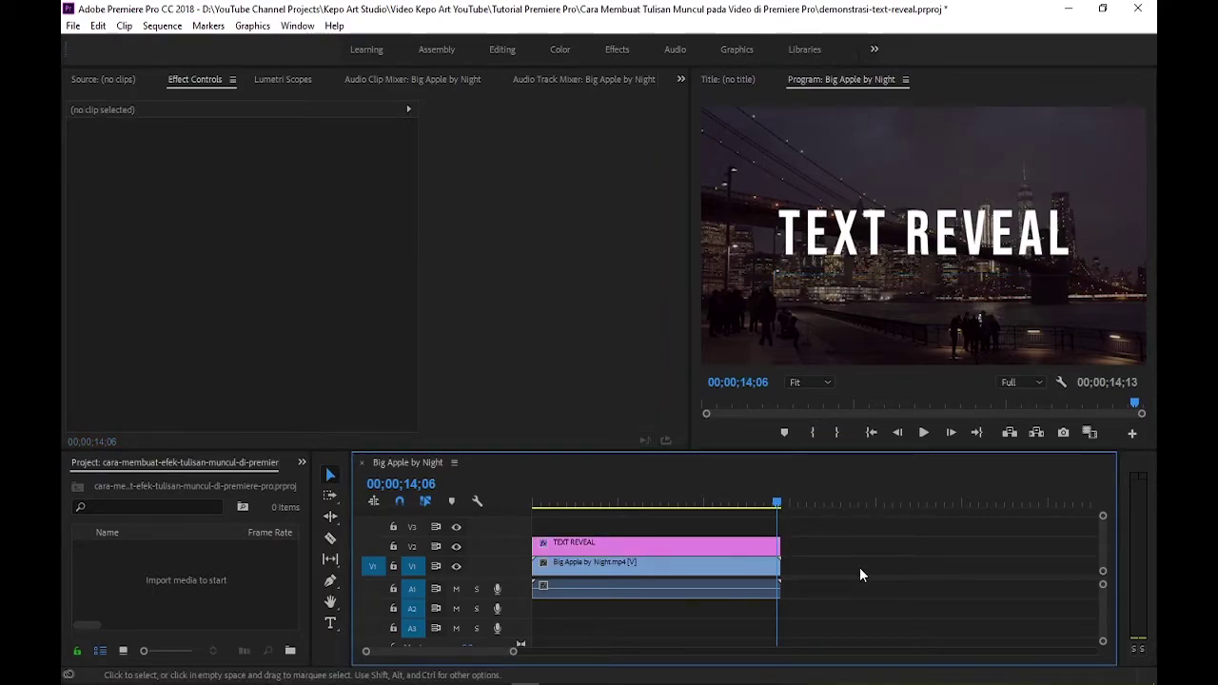
pyautogui.click(331, 582)
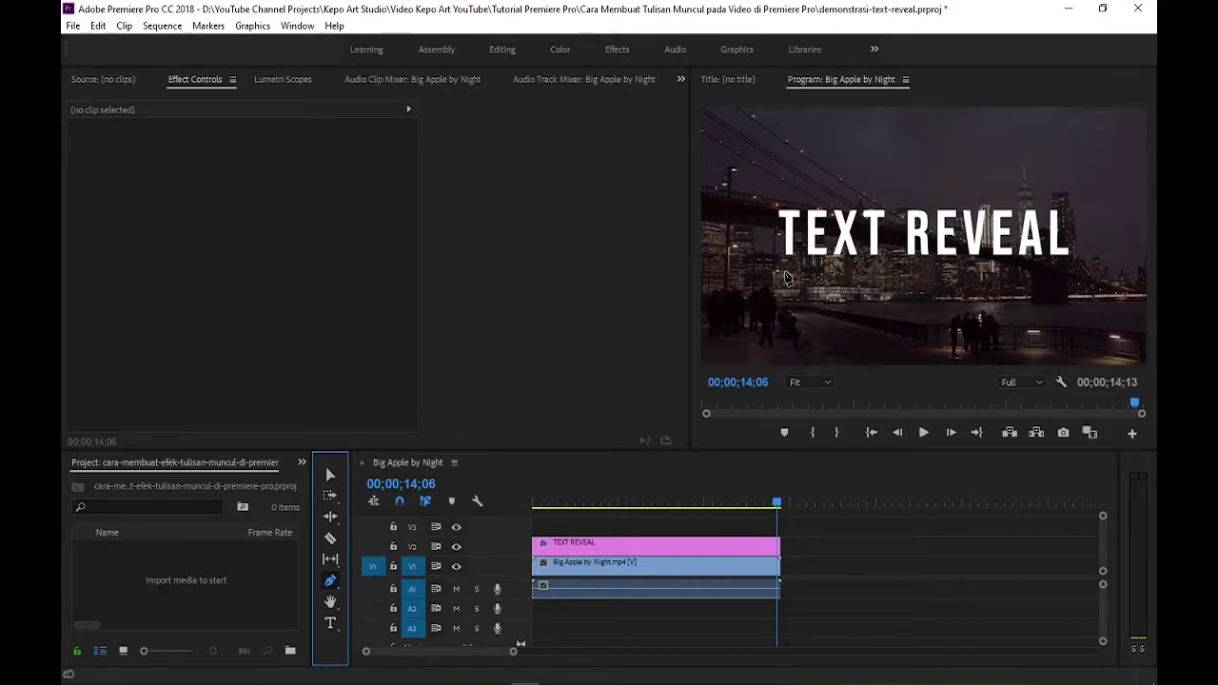
pyautogui.click(784, 275)
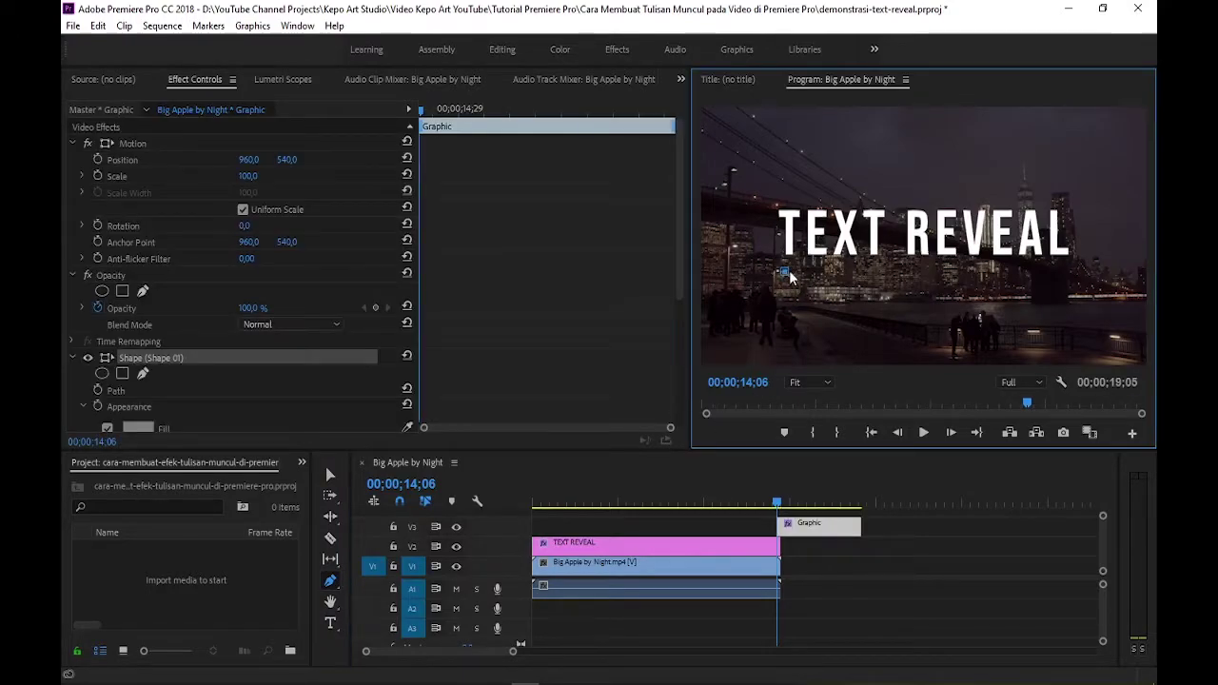
pyautogui.click(1067, 275)
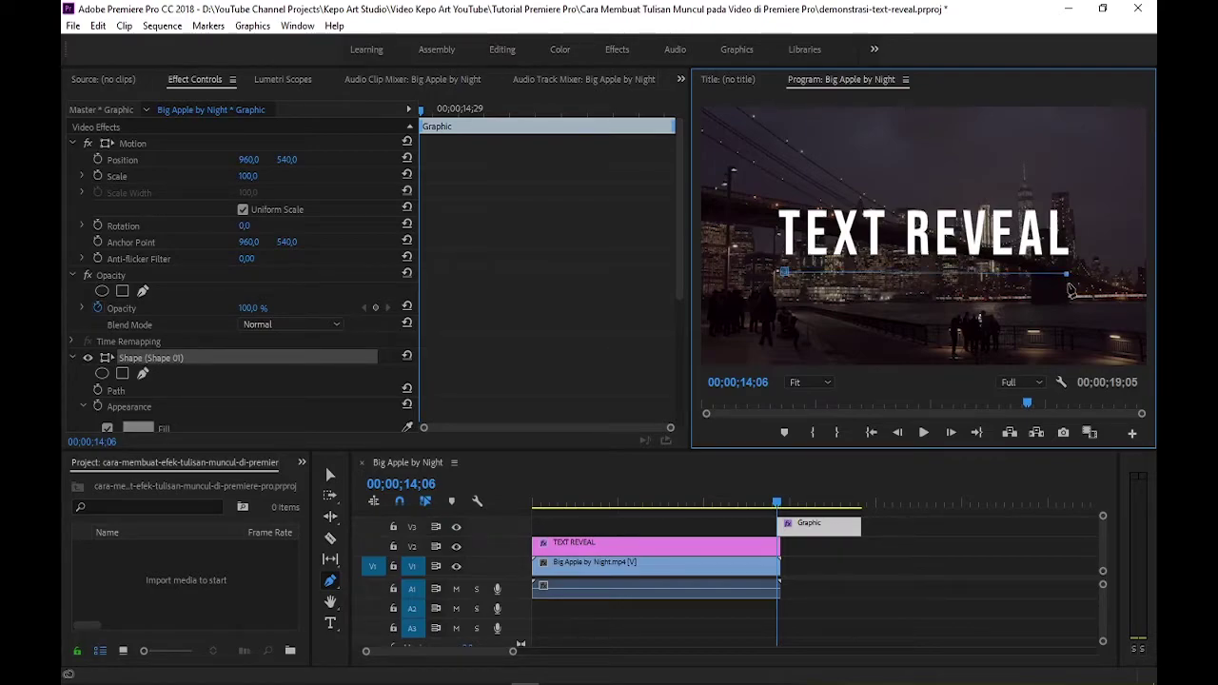
# - Place the Graphic clip on V3 at the sequence start and trim both clips' start and end inward
pyautogui.click(329, 473)
pyautogui.click(803, 530)
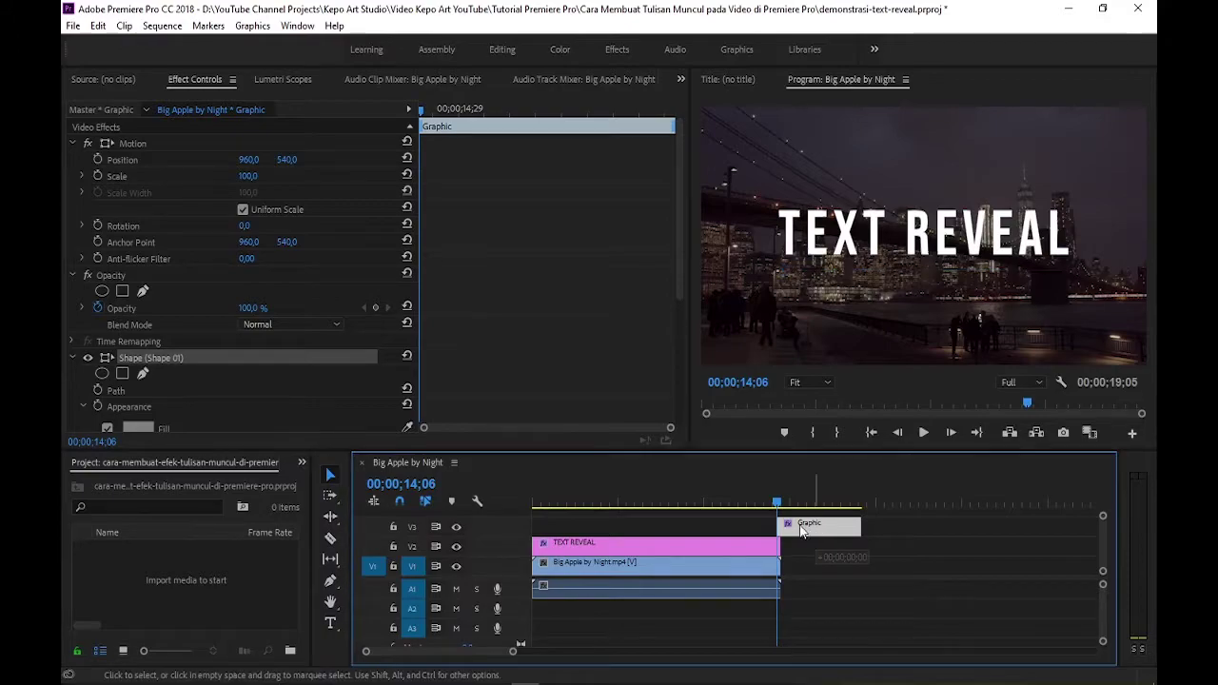
pyautogui.moveTo(802, 530)
pyautogui.mouseDown()
pyautogui.moveTo(556, 526)
pyautogui.moveTo(783, 535)
pyautogui.mouseUp()
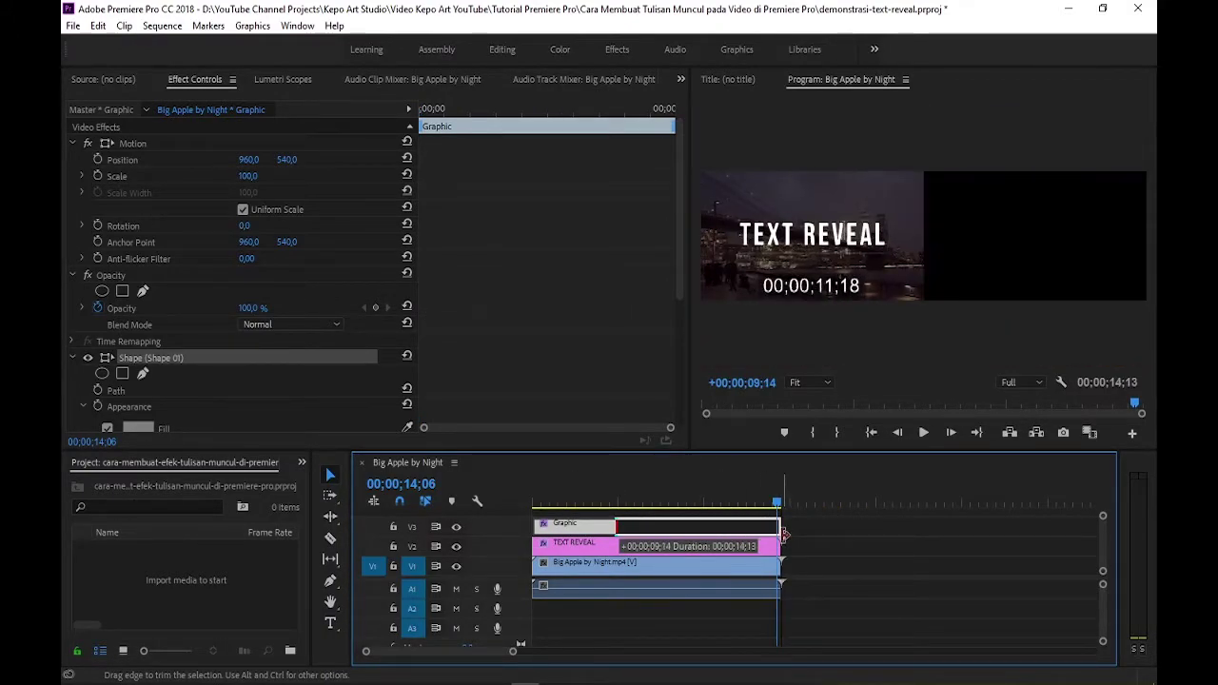
pyautogui.click(545, 548)
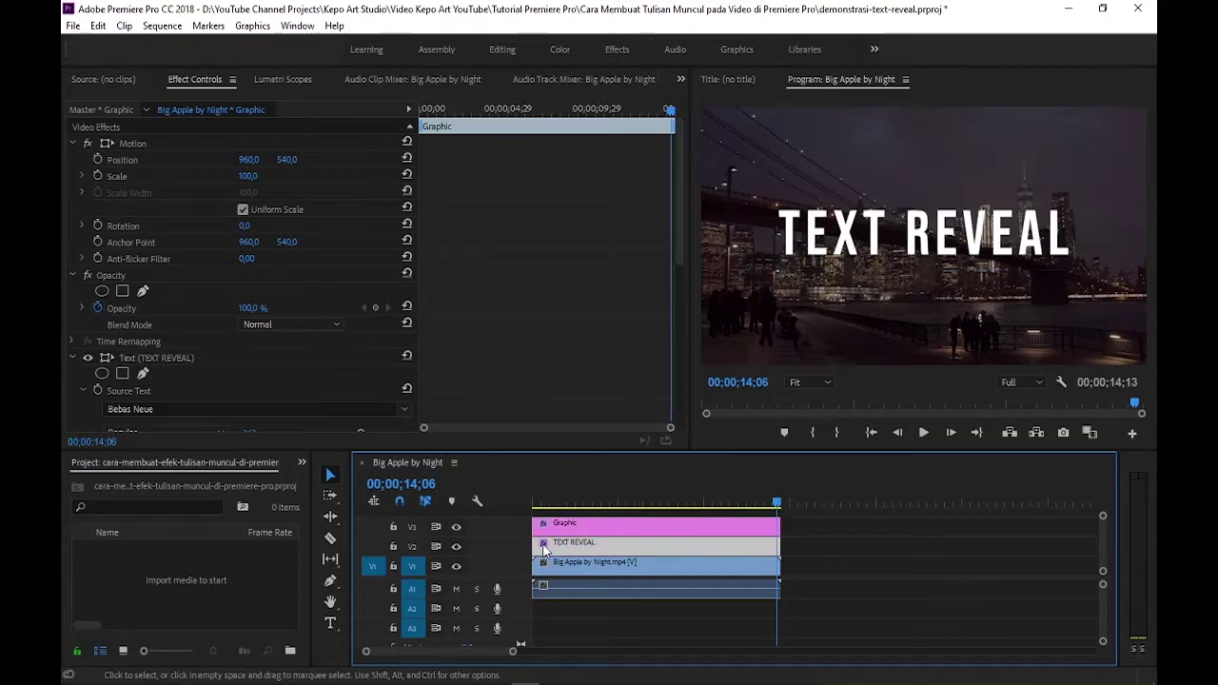
pyautogui.moveTo(544, 551); pyautogui.dragTo(560, 525)
pyautogui.moveTo(779, 527); pyautogui.dragTo(647, 531)
# - Enable a white stroke on the underline shape and set its width to 30.0
pyautogui.click(647, 544)
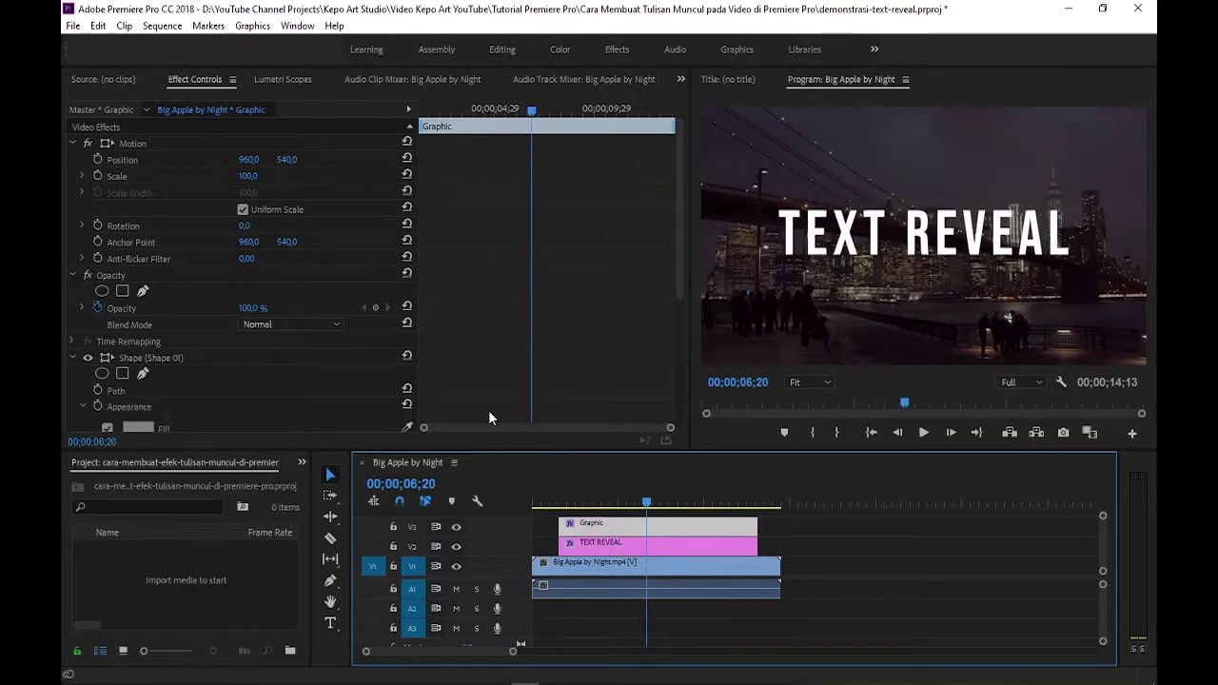
pyautogui.click(196, 81)
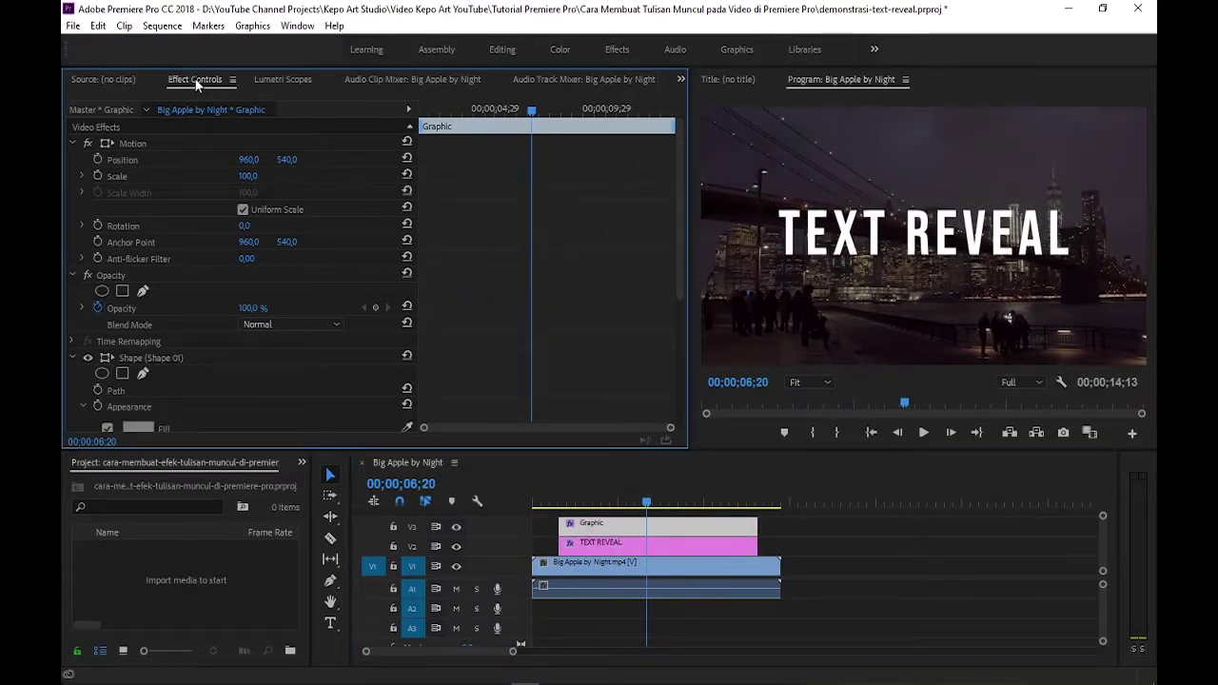
pyautogui.click(72, 275)
pyautogui.scroll(-1, 232, 380)
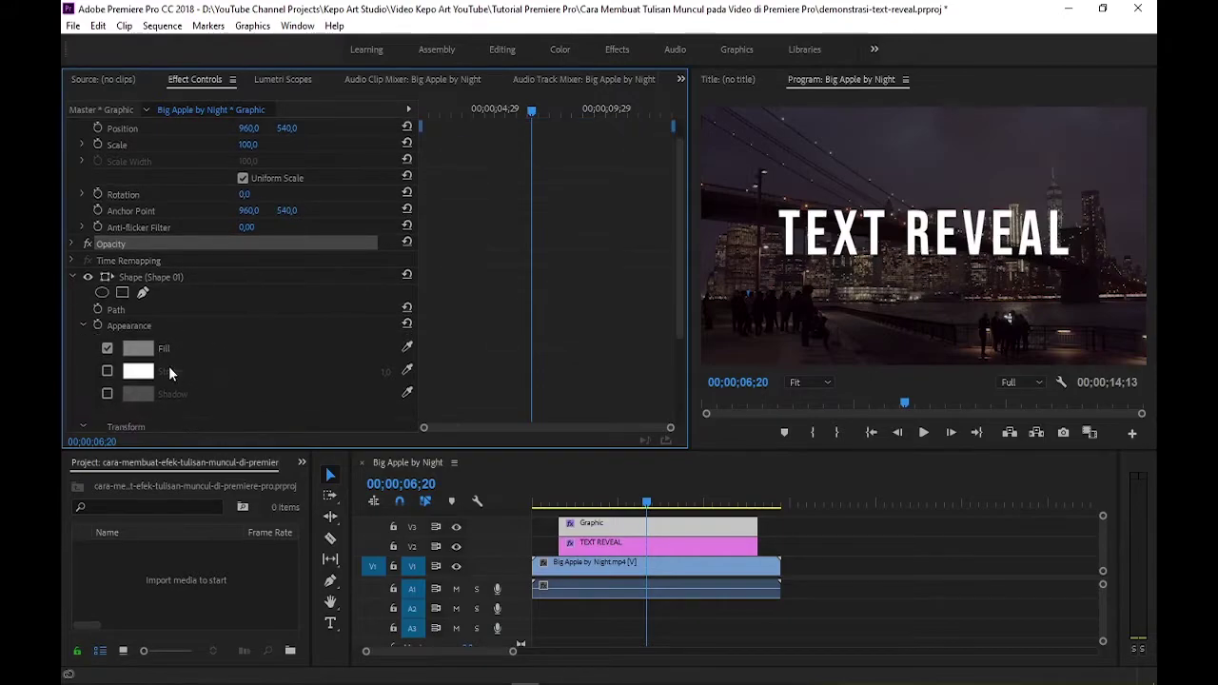
pyautogui.click(109, 371)
pyautogui.scroll(1, 263, 360)
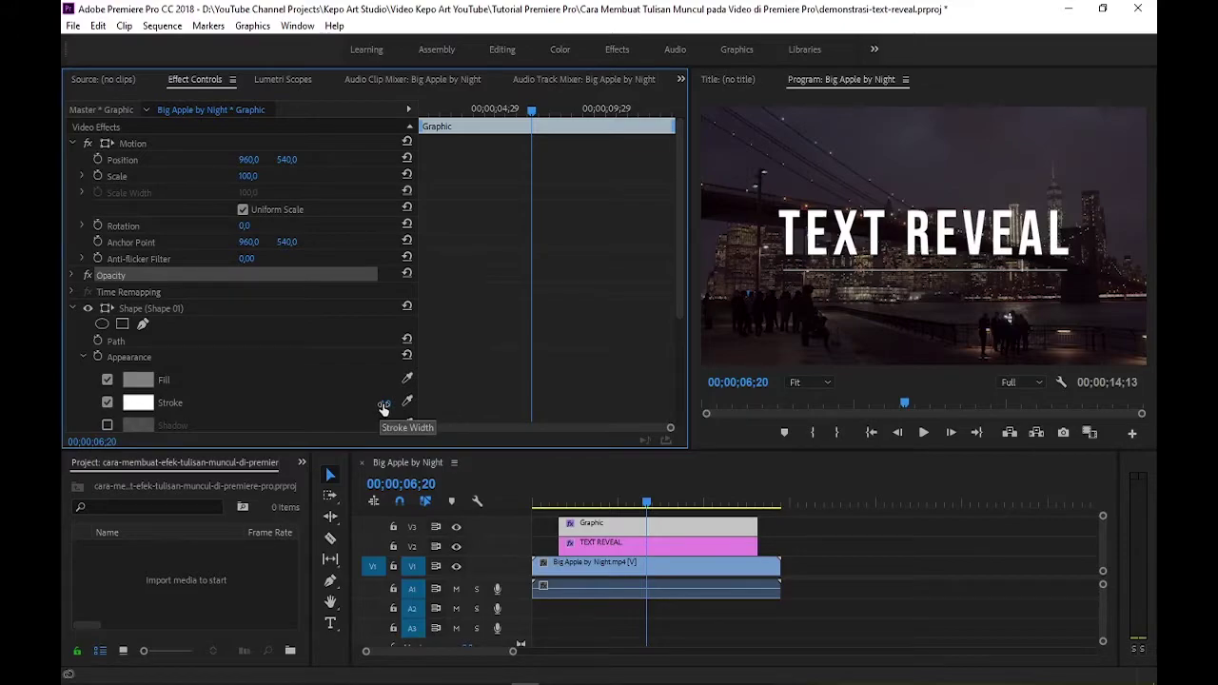
pyautogui.moveTo(384, 404)
pyautogui.mouseDown()
pyautogui.moveTo(415, 405)
pyautogui.moveTo(343, 412)
pyautogui.mouseUp()
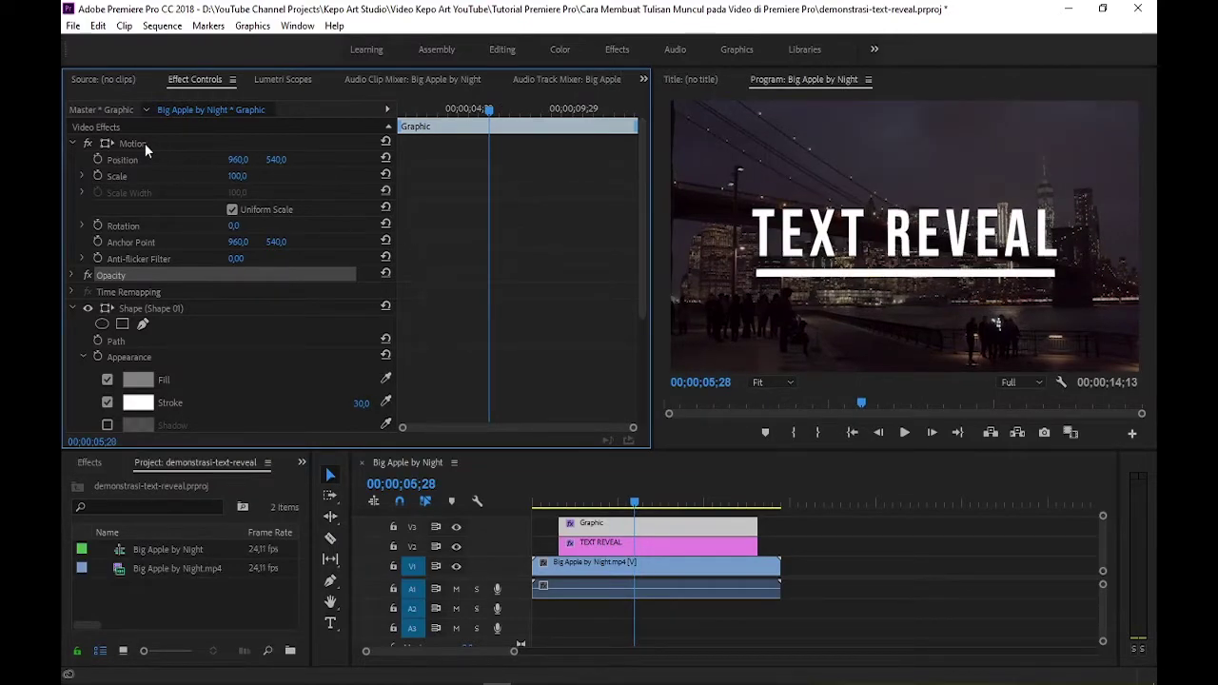
pyautogui.click(70, 143)
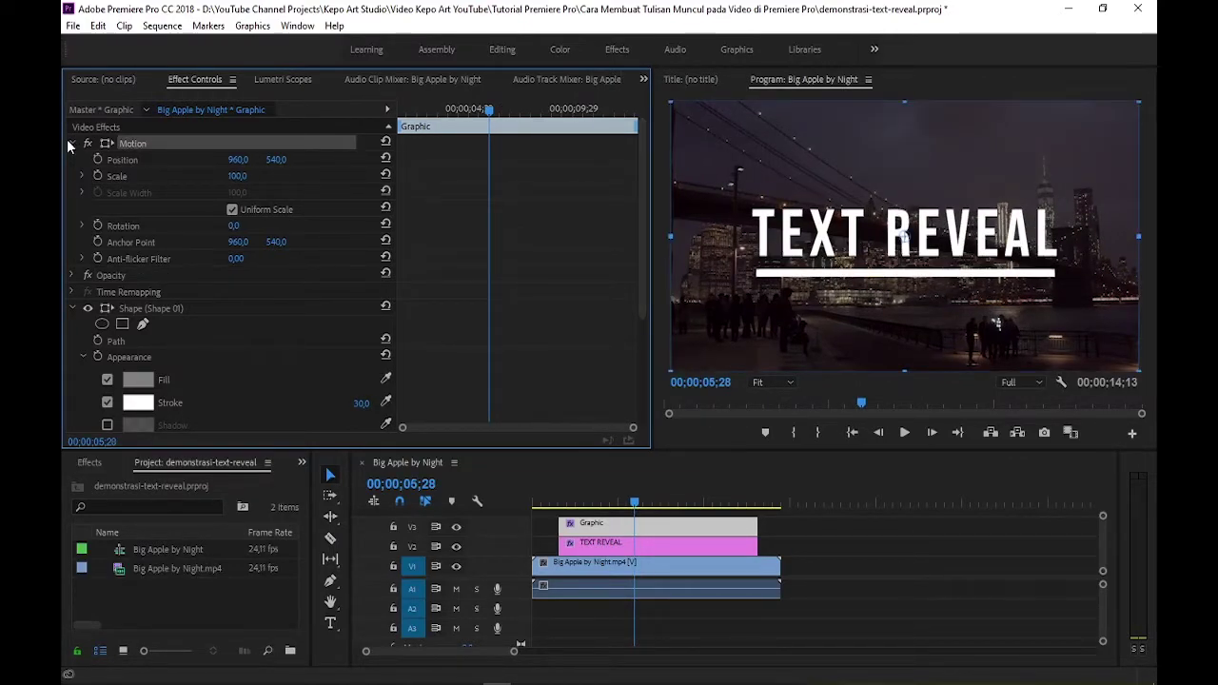
# - Unlink uniform scale and keyframe the underline's Horizontal Scale at 0 at 01;17
pyautogui.click(70, 144)
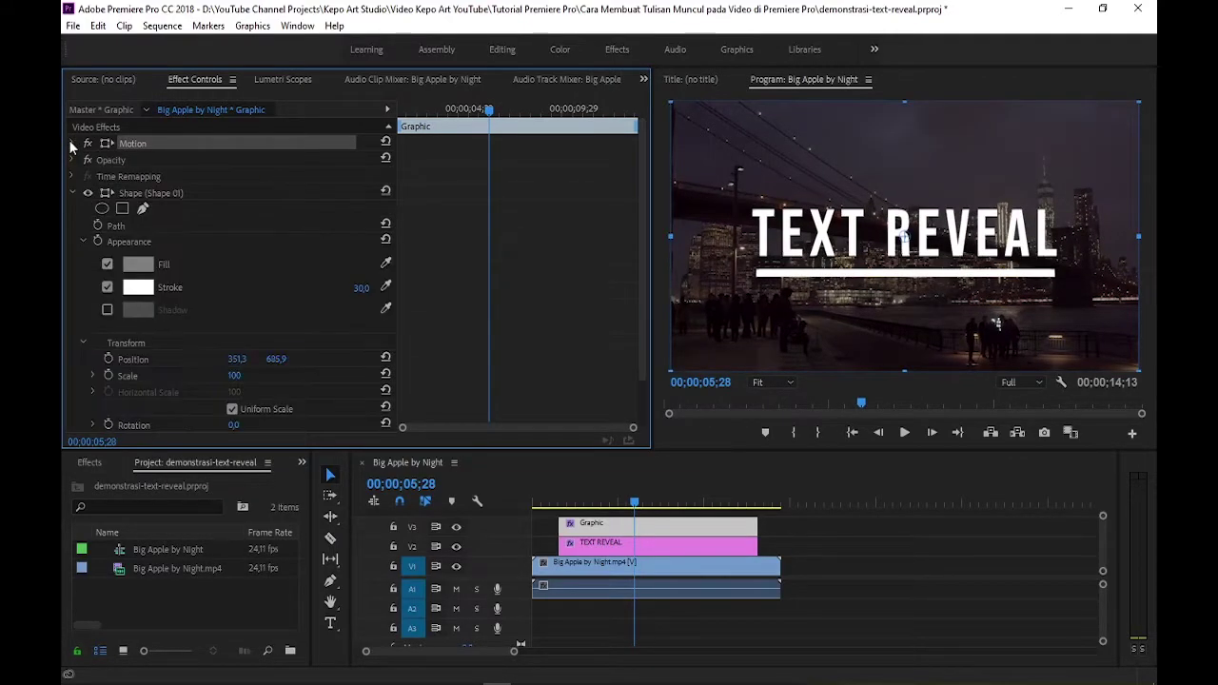
pyautogui.click(81, 241)
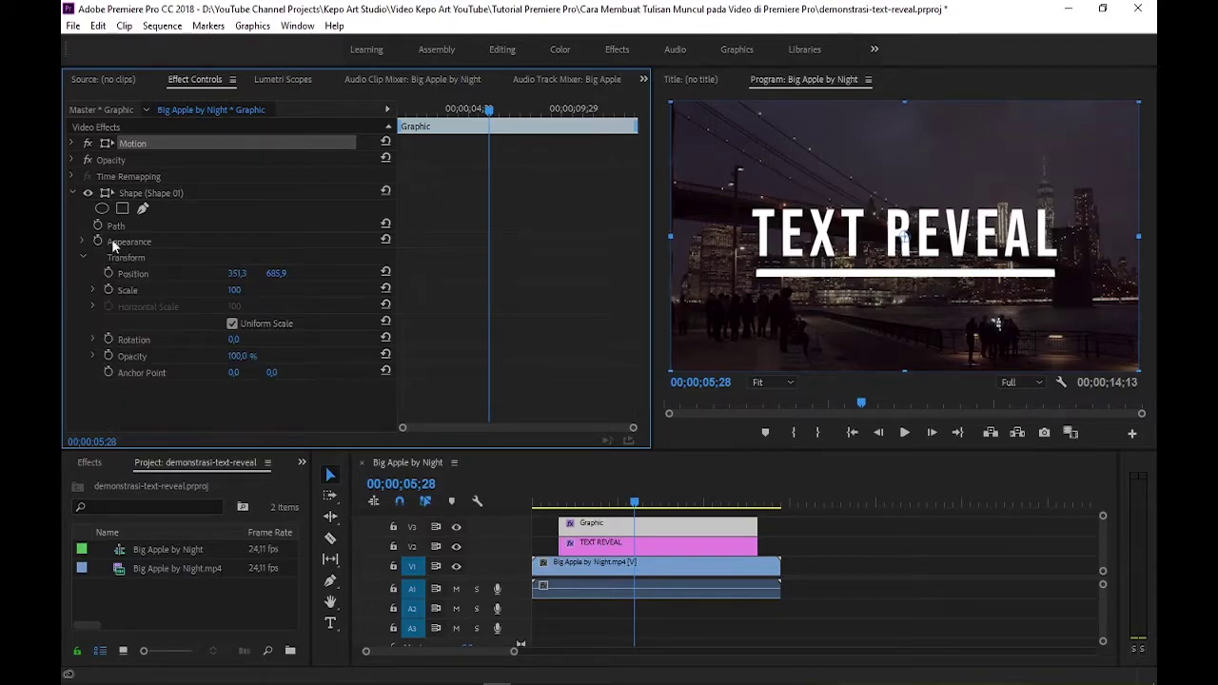
pyautogui.click(232, 325)
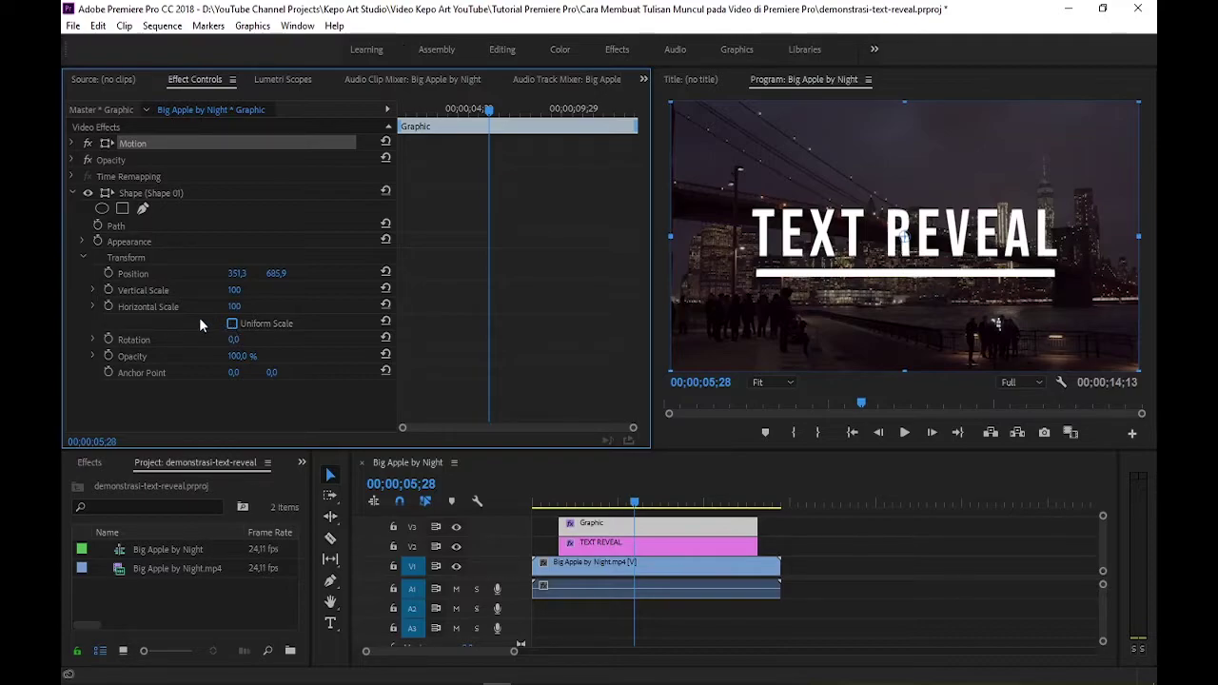
pyautogui.click(260, 307)
pyautogui.moveTo(492, 113); pyautogui.dragTo(334, 125)
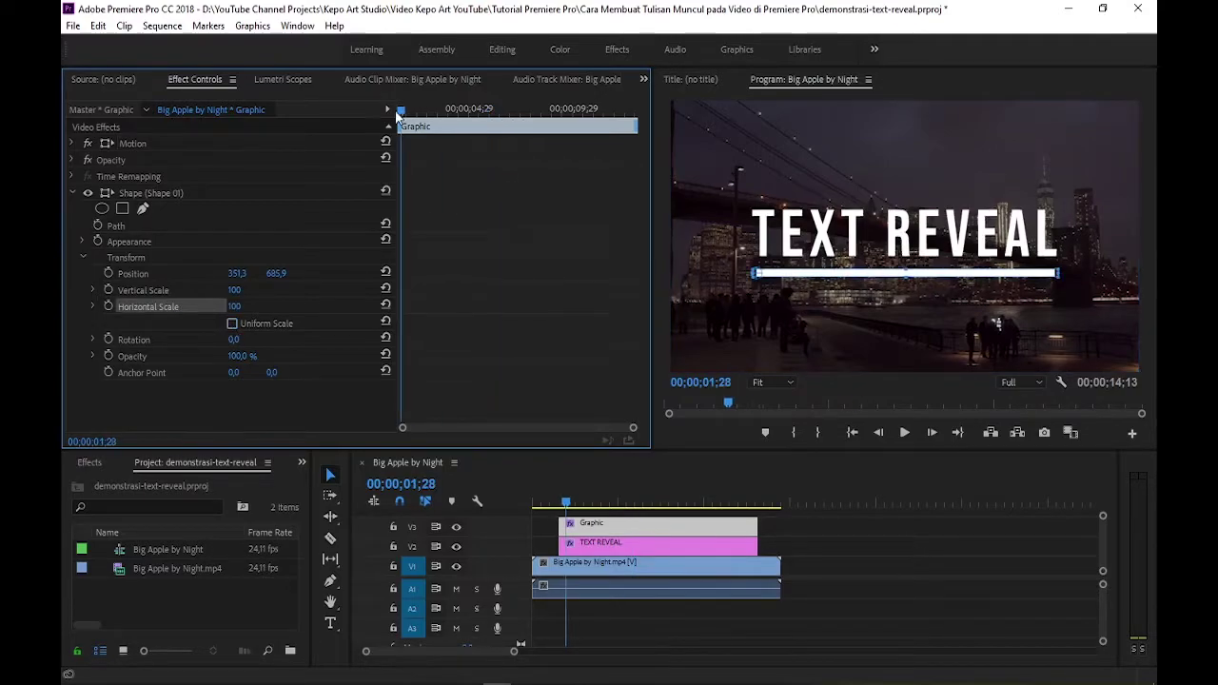
pyautogui.click(238, 305)
pyautogui.write('0')
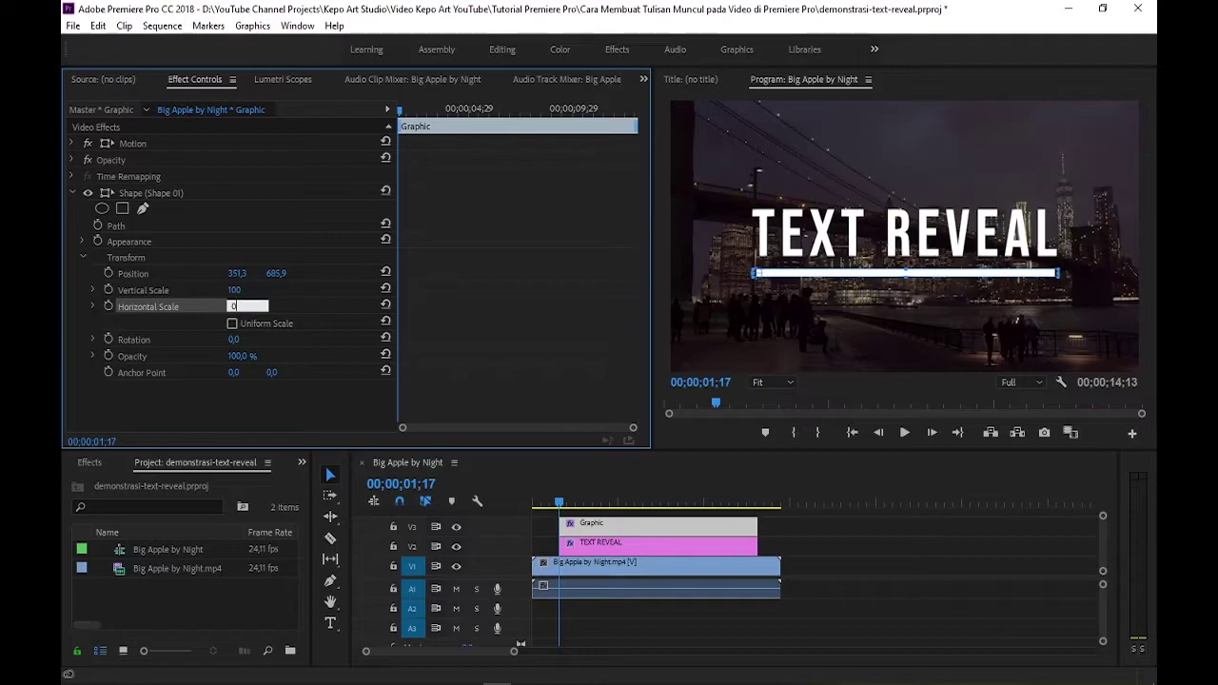
pyautogui.press('Return')
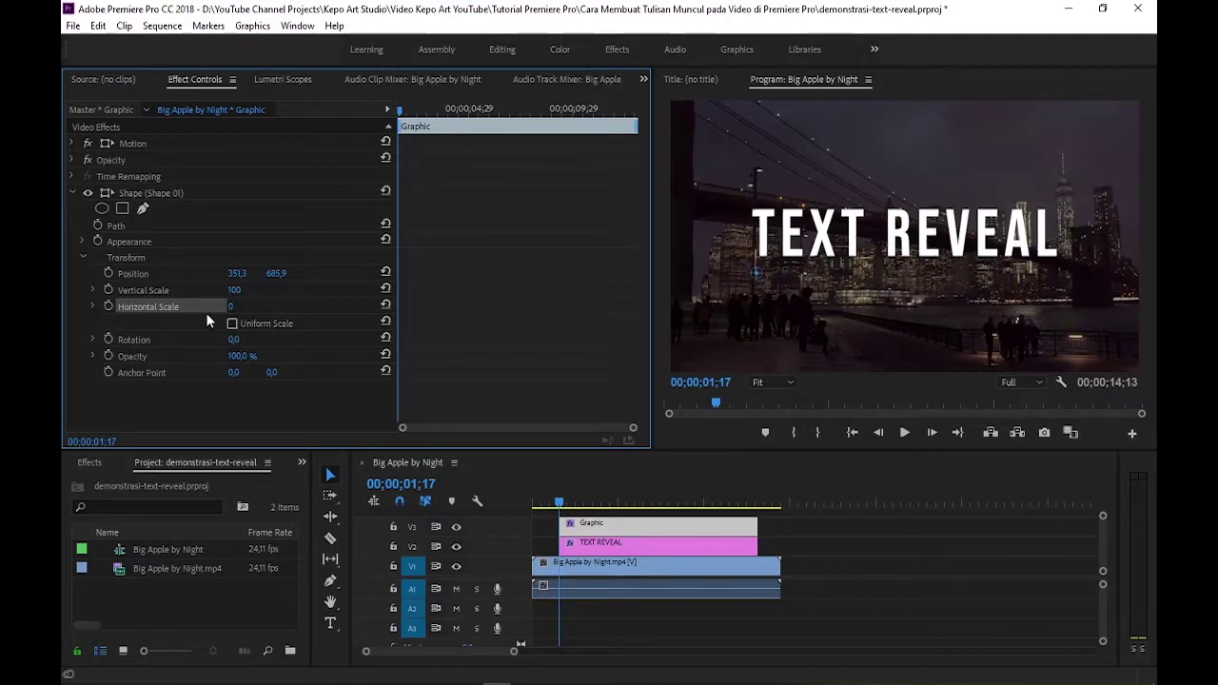
pyautogui.click(109, 306)
# - Add a Horizontal Scale keyframe of 100 at 04;09 and preview the growing underline
pyautogui.moveTo(400, 110)
pyautogui.mouseDown()
pyautogui.moveTo(461, 112)
pyautogui.moveTo(459, 127)
pyautogui.mouseUp()
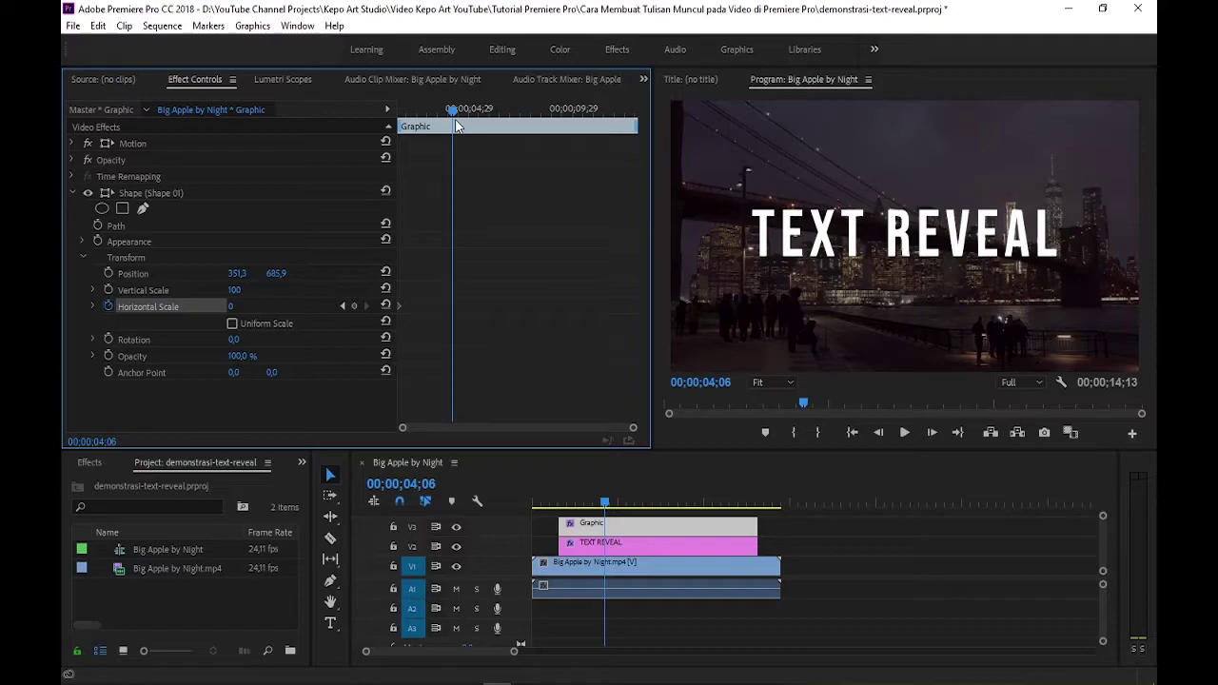
pyautogui.click(231, 305)
pyautogui.write('100')
pyautogui.press('Return')
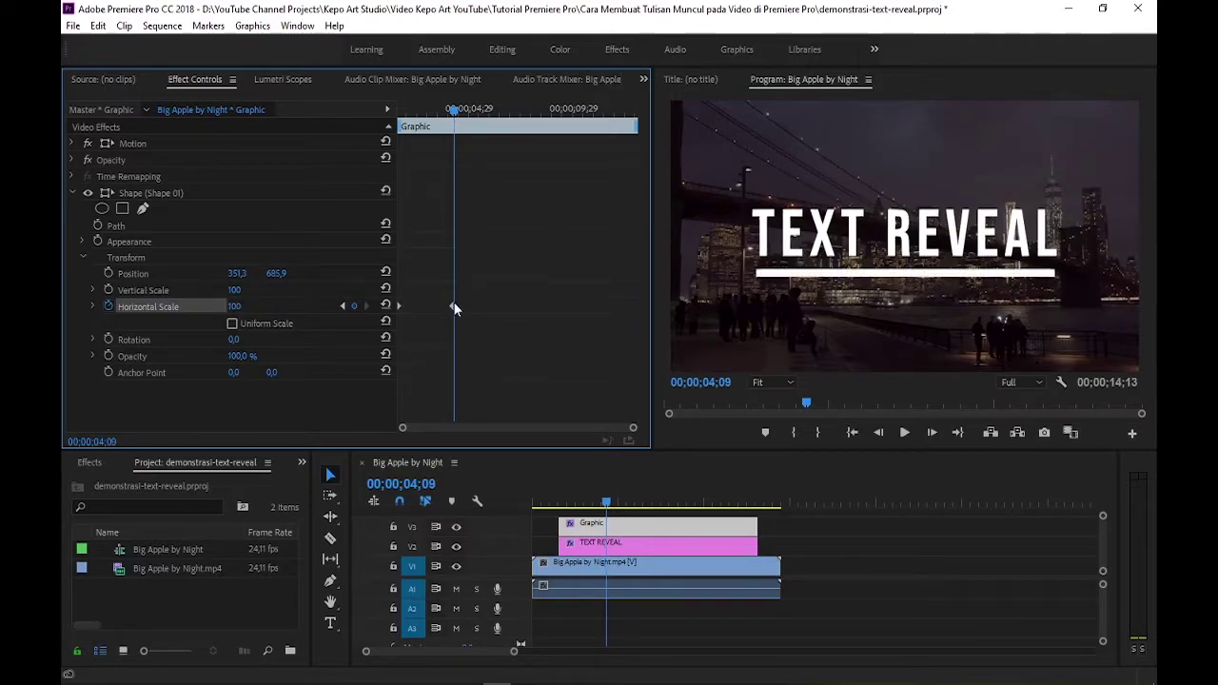
pyautogui.press('Up')
pyautogui.press('space')
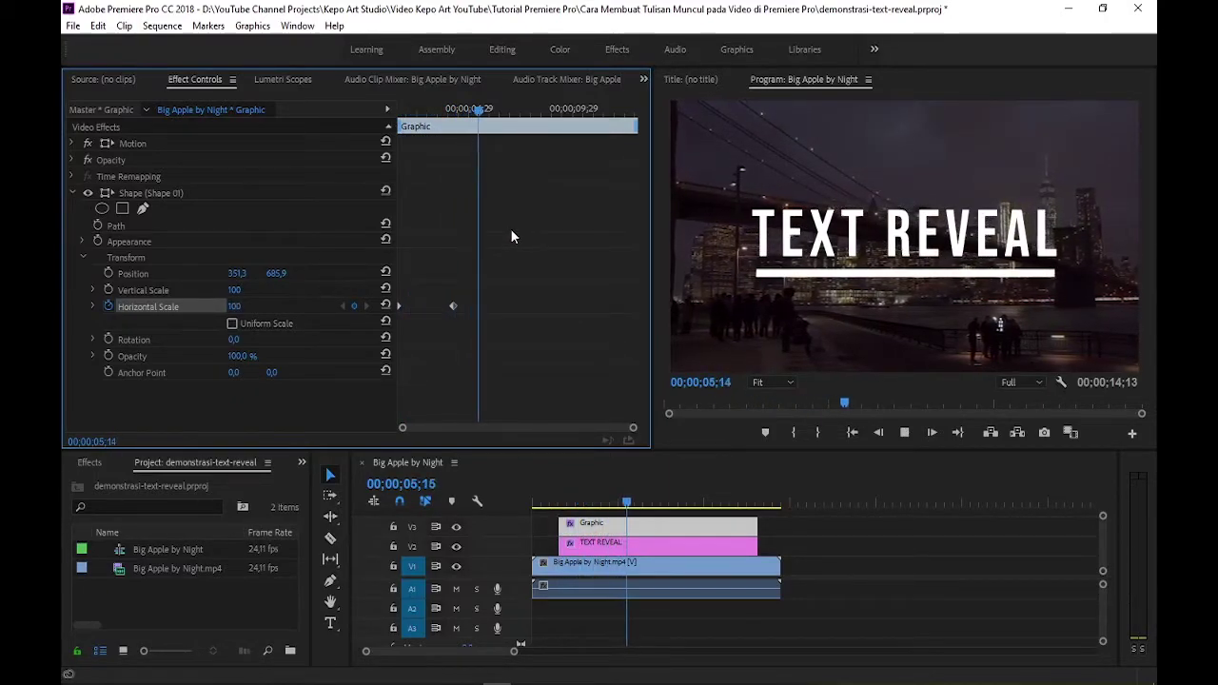
pyautogui.press('space')
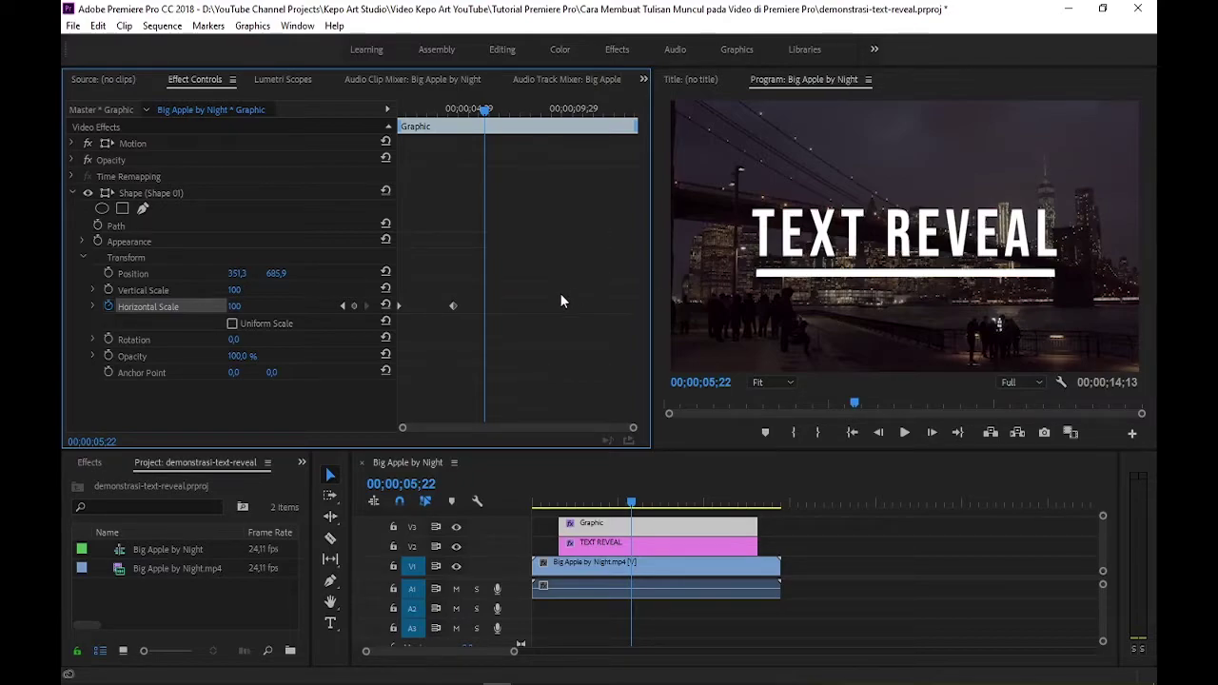
# - Move the underline's anchor point to its centre at 618.1, 3.1 and preview the animation
pyautogui.click(153, 373)
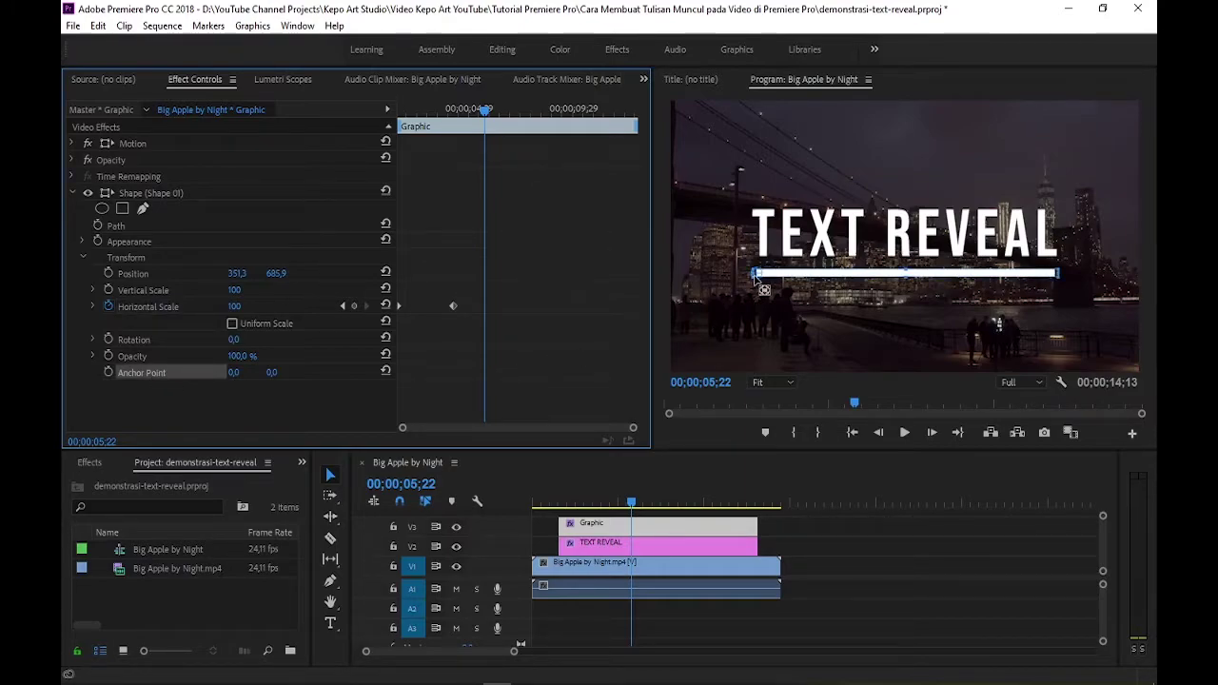
pyautogui.moveTo(771, 277); pyautogui.dragTo(908, 273)
pyautogui.click(496, 158)
pyautogui.press('Home')
pyautogui.press('space')
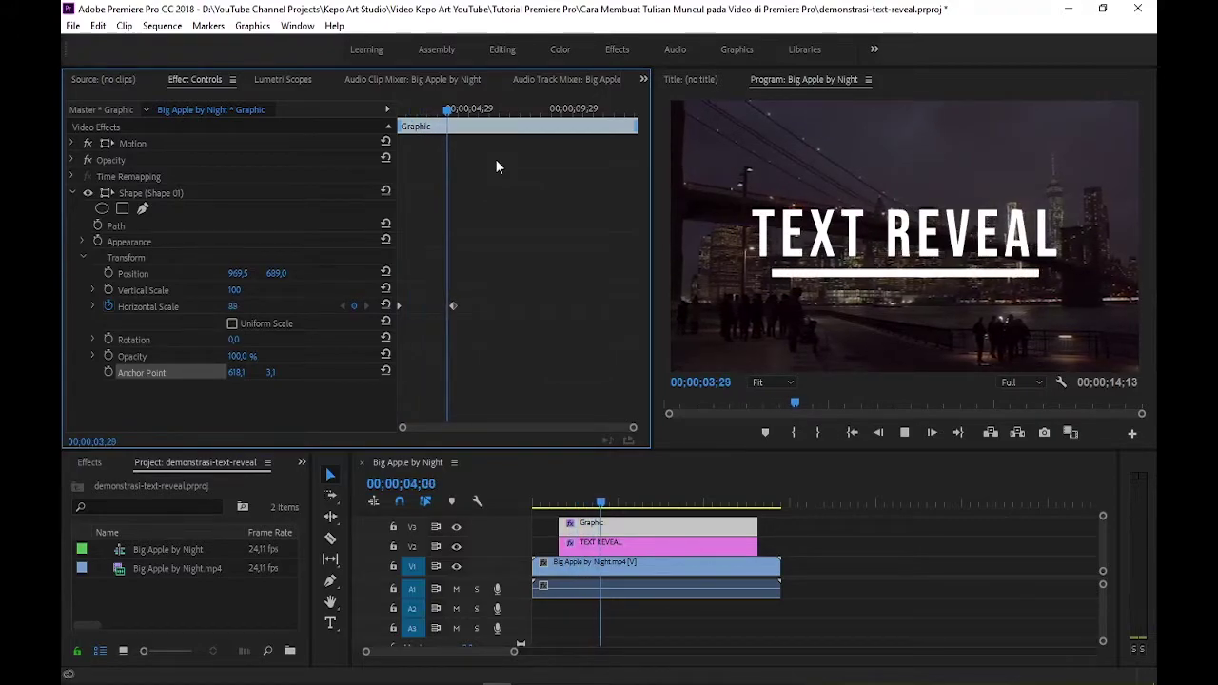
pyautogui.press('space')
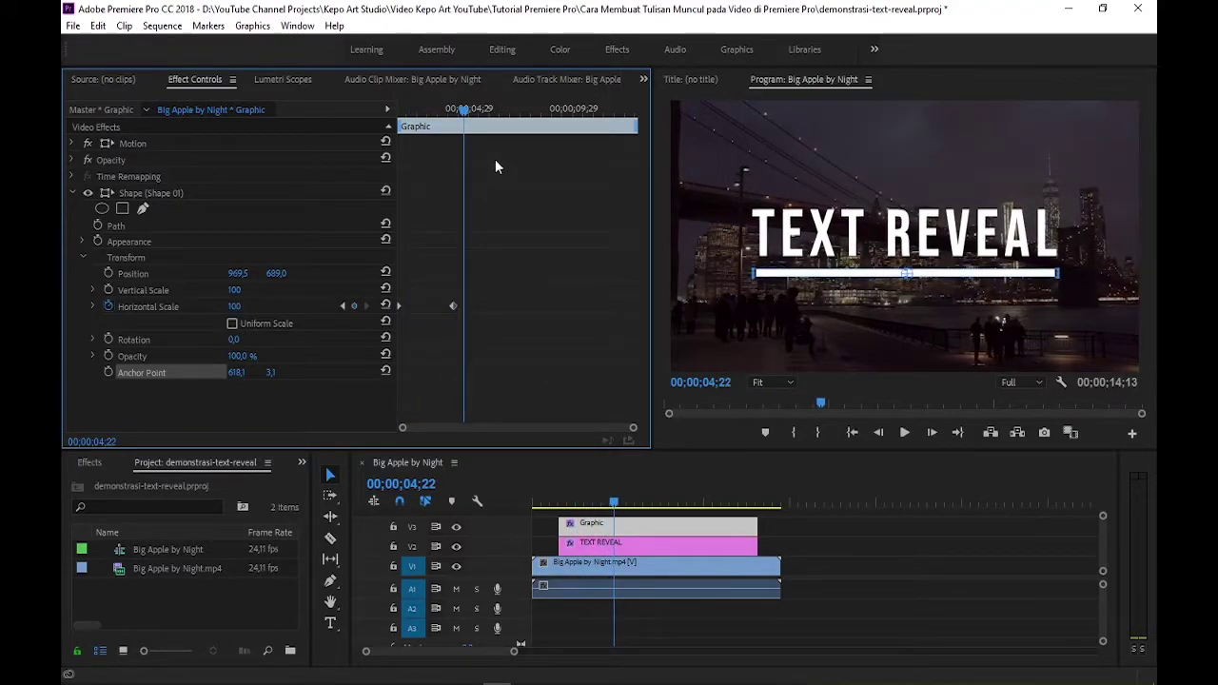
# - Apply Ease In/Ease Out to the Horizontal Scale keyframes, then select the TEXT REVEAL clip
pyautogui.click(454, 306)
pyautogui.rightClick(453, 304)
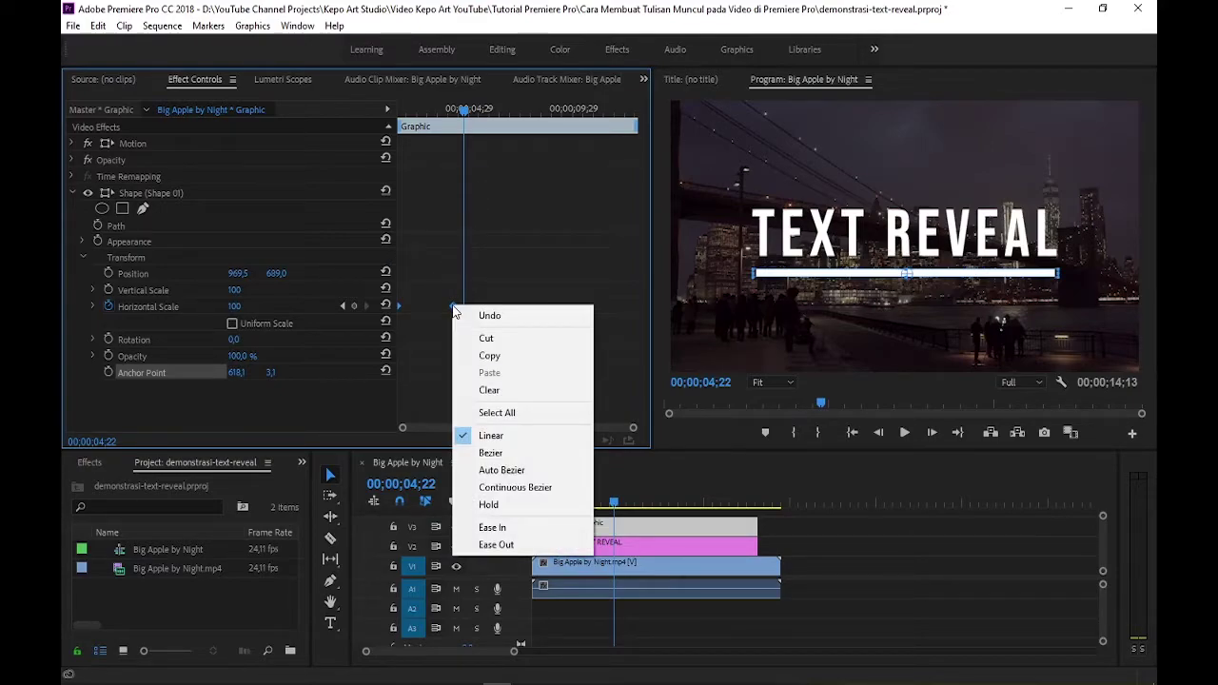
pyautogui.click(493, 528)
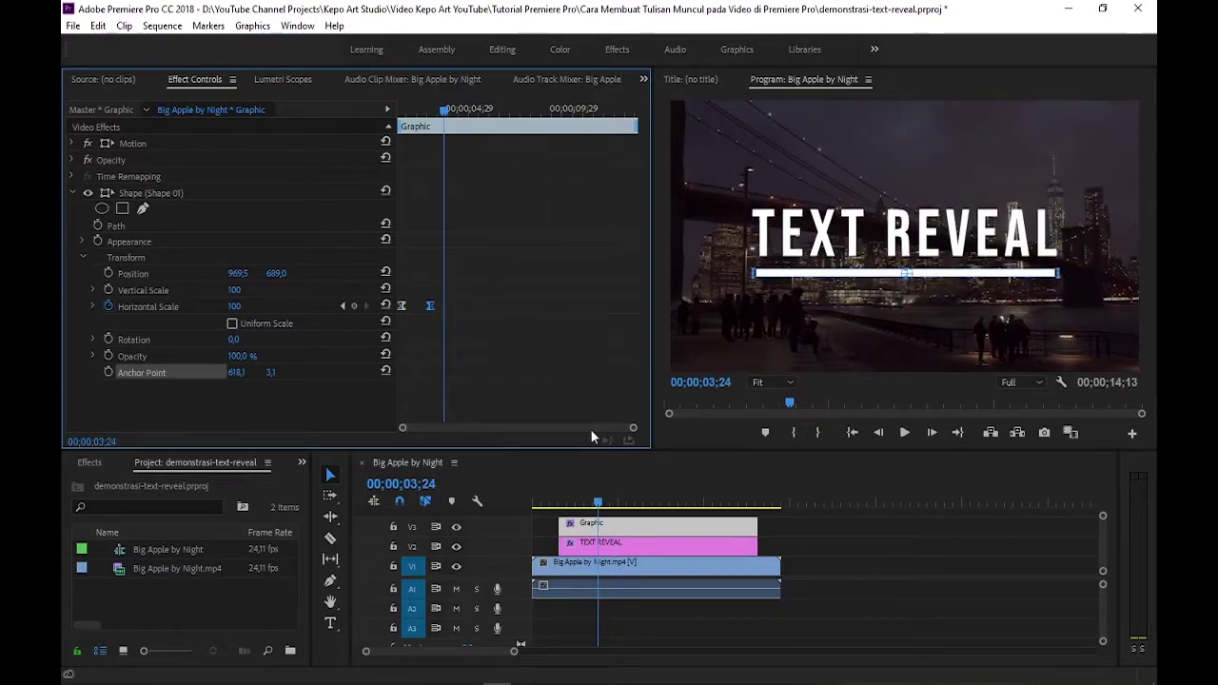
pyautogui.click(659, 552)
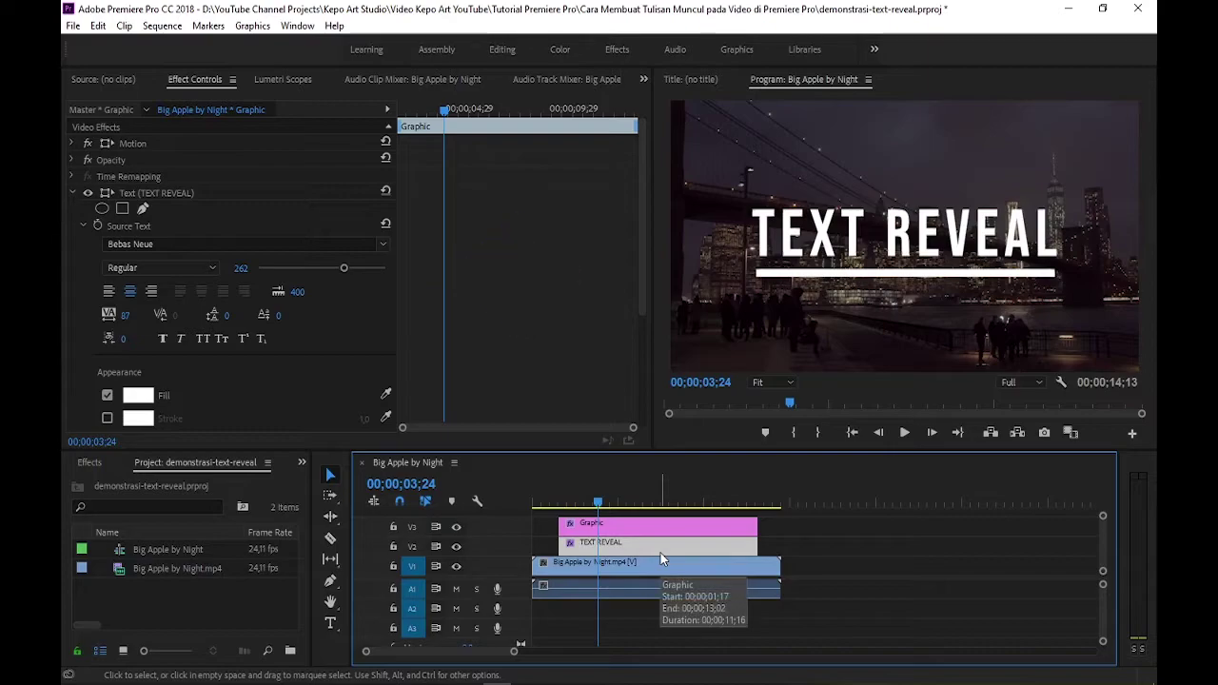
# - Keyframe the title's Position from 959.0, 891.0 at the clip start to 959.0, 652.0 at 02;29
pyautogui.scroll(-4, 324, 335)
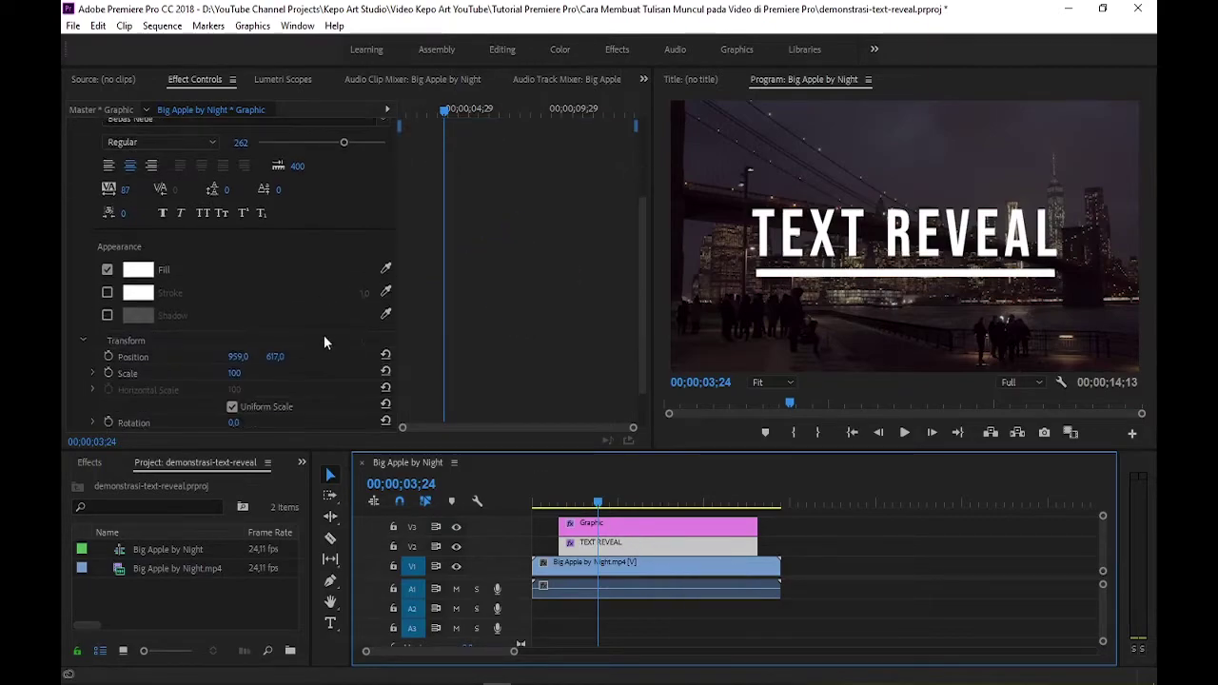
pyautogui.moveTo(275, 309)
pyautogui.mouseDown()
pyautogui.moveTo(324, 310)
pyautogui.moveTo(280, 310)
pyautogui.mouseUp()
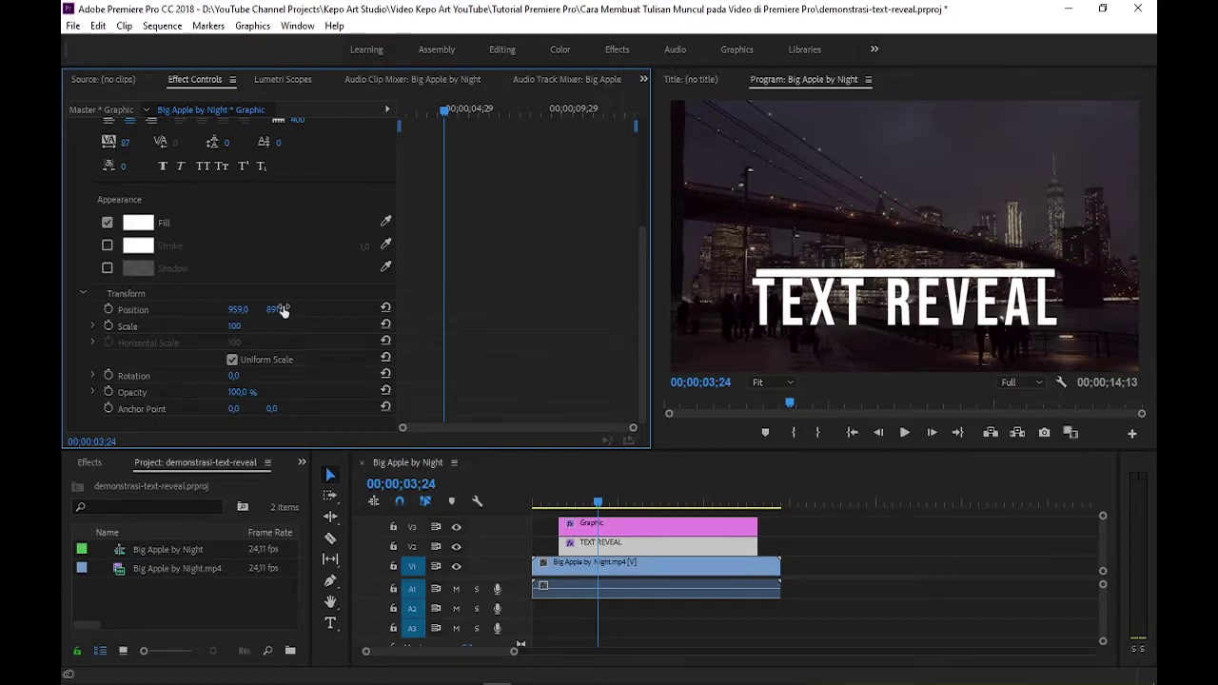
pyautogui.press('Up')
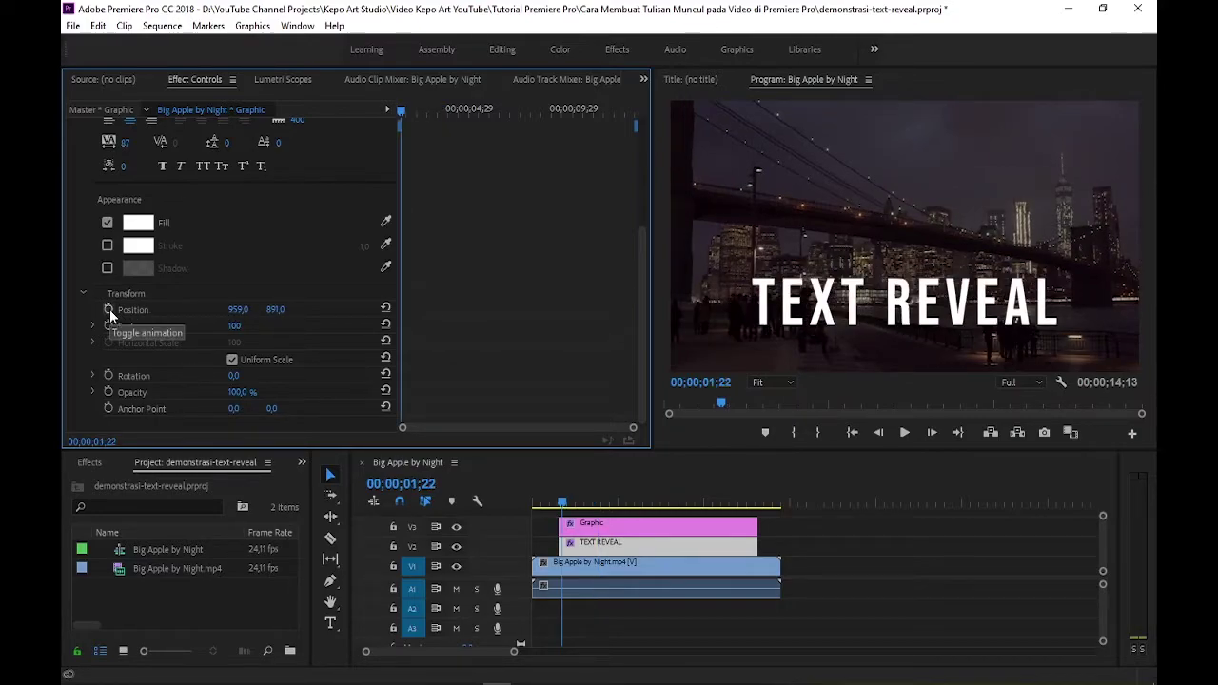
pyautogui.click(108, 310)
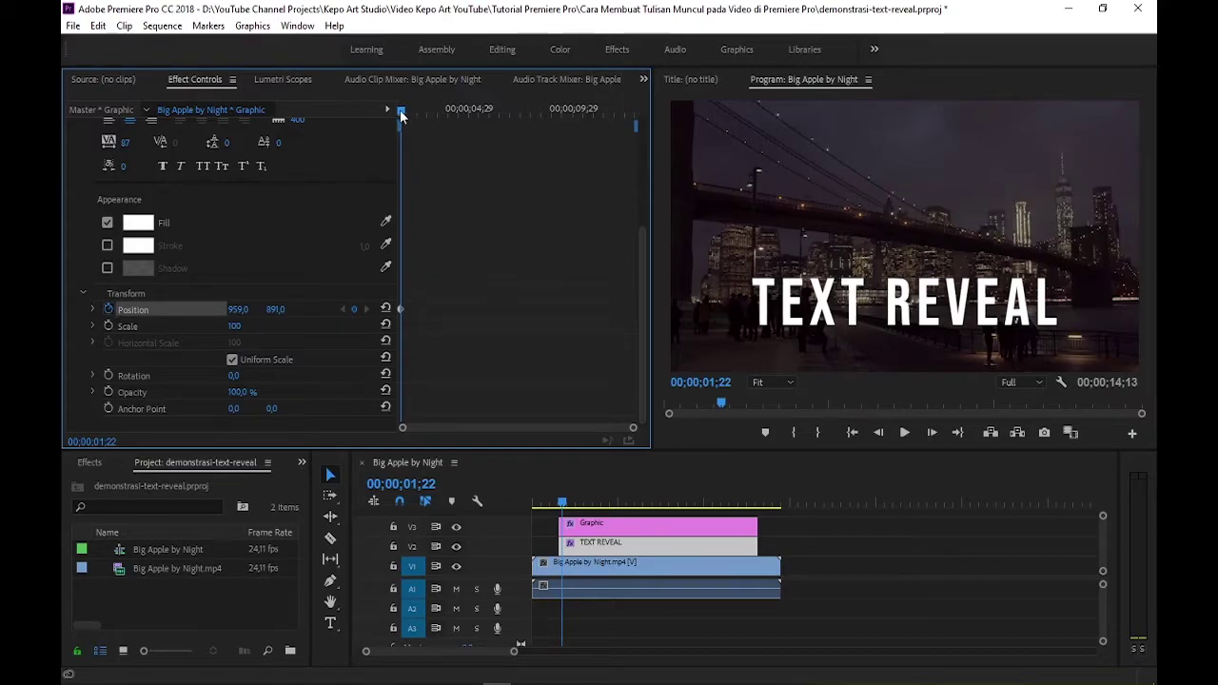
pyautogui.moveTo(401, 111); pyautogui.dragTo(442, 119)
pyautogui.moveTo(275, 309); pyautogui.dragTo(190, 309)
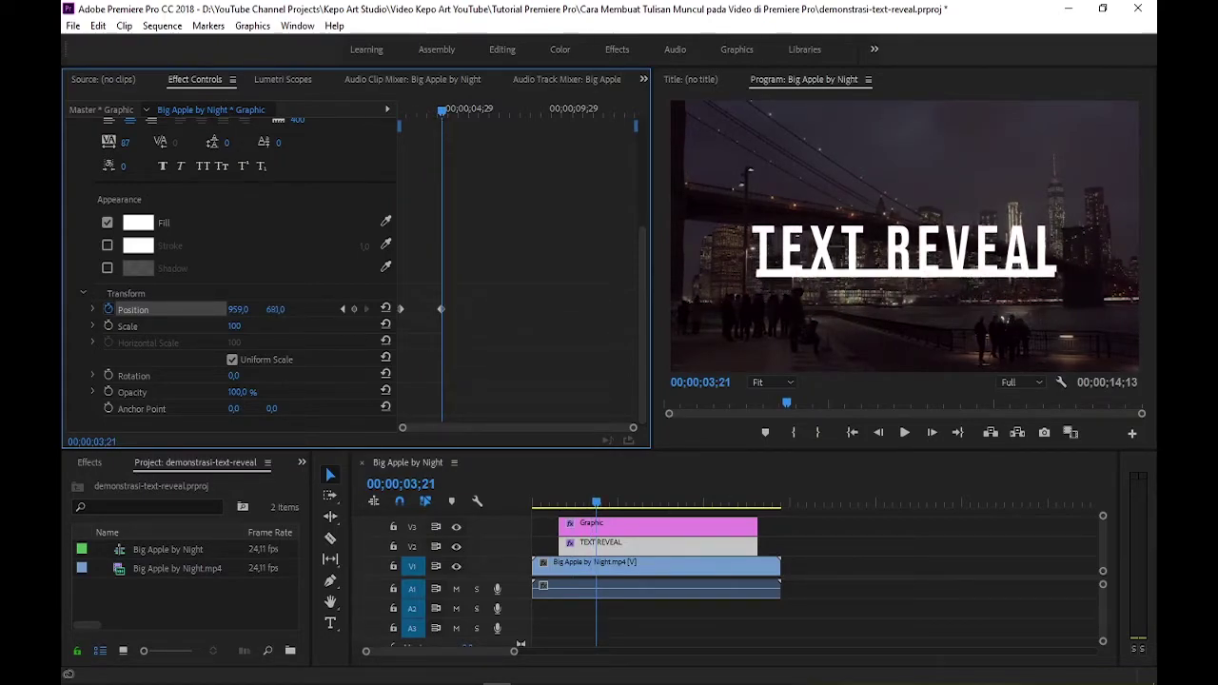
pyautogui.moveTo(276, 309); pyautogui.dragTo(281, 311)
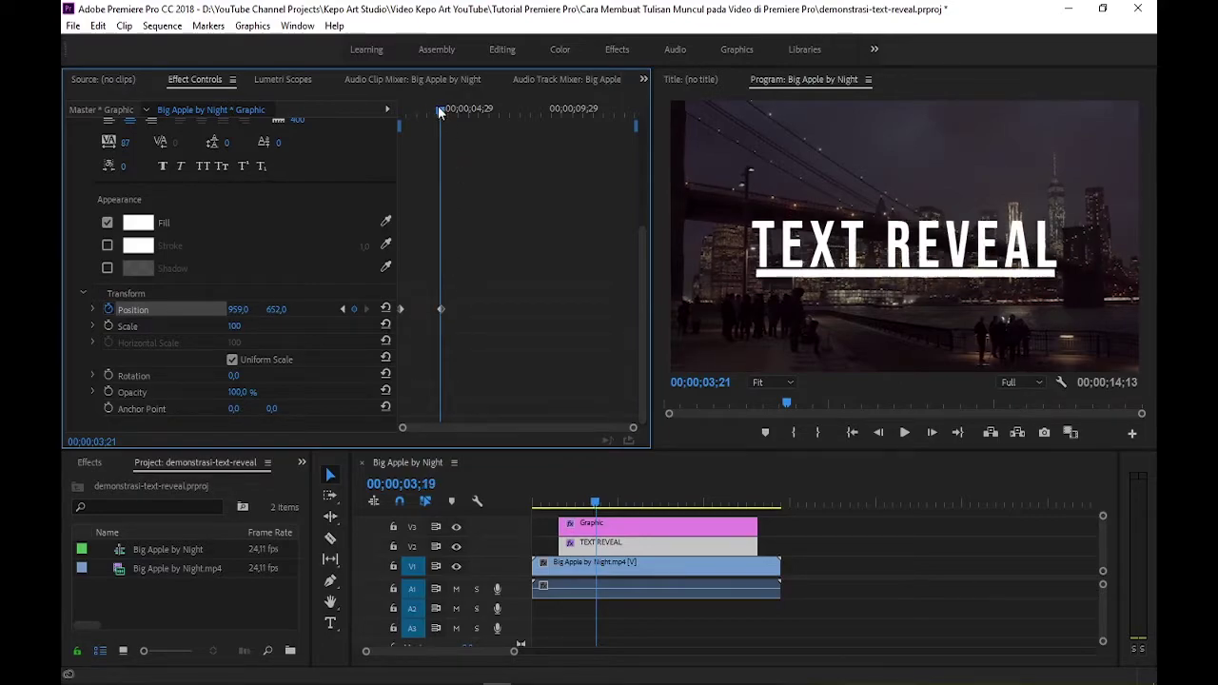
# - Shift the first Position keyframe slightly later and preview the rising text
pyautogui.moveTo(440, 109); pyautogui.dragTo(356, 110)
pyautogui.press('space')
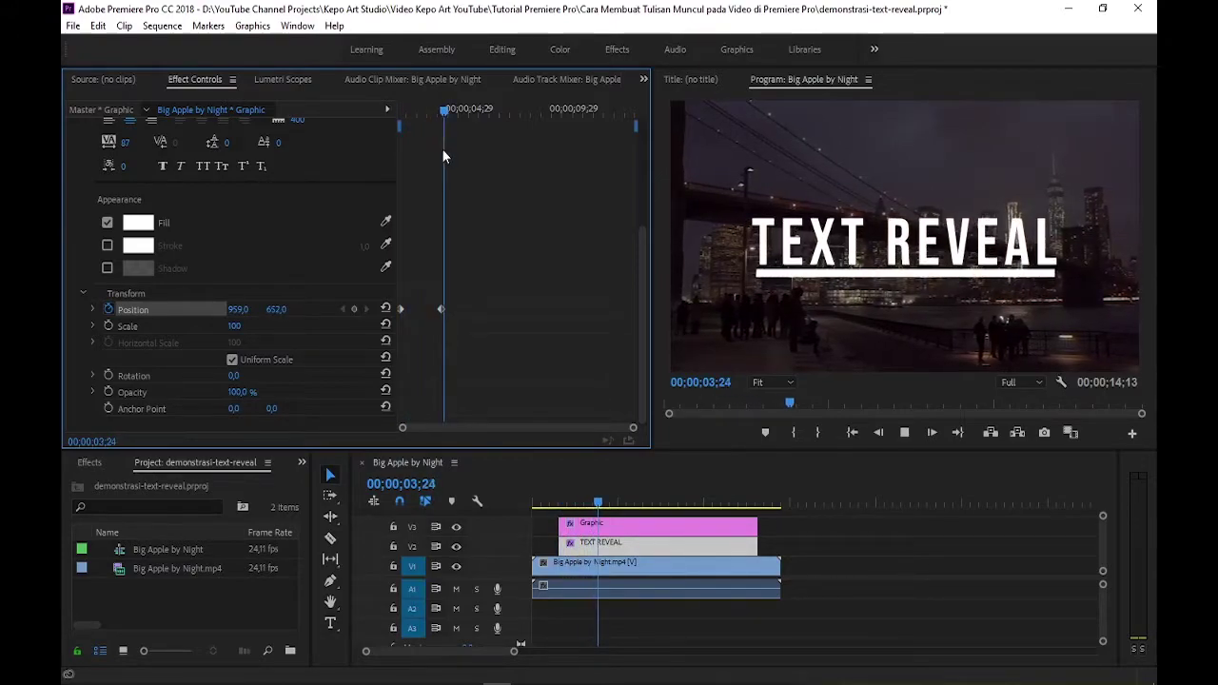
pyautogui.press('space')
pyautogui.moveTo(465, 178); pyautogui.dragTo(435, 171)
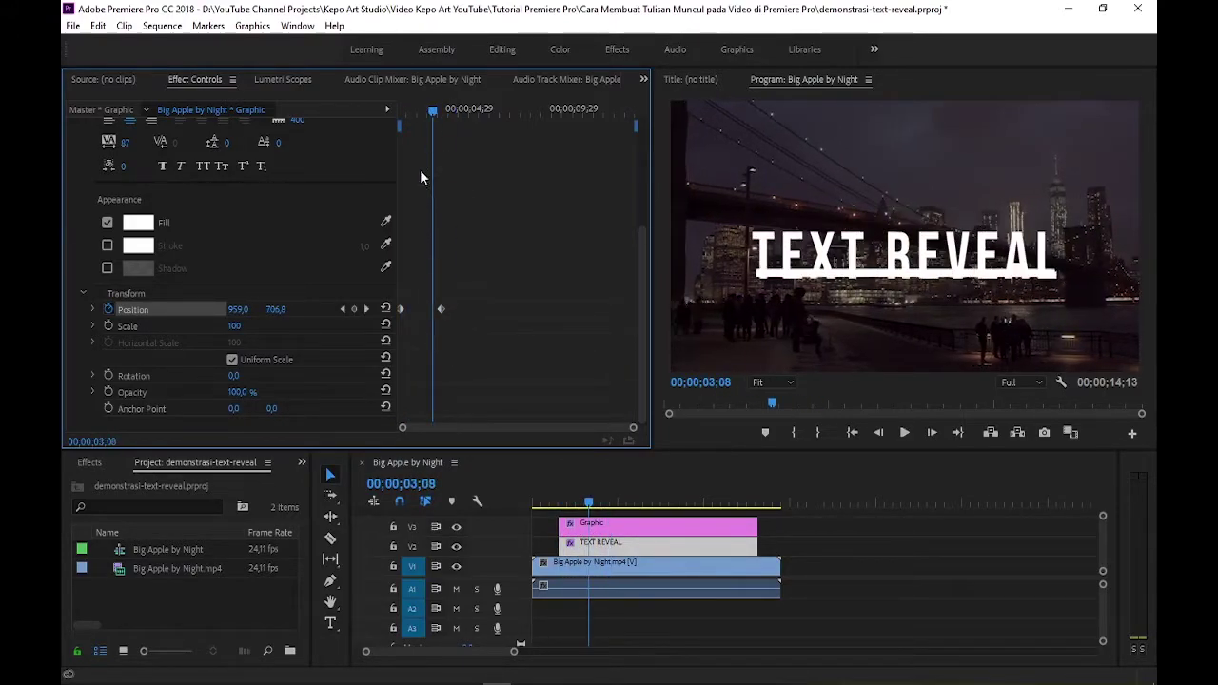
pyautogui.moveTo(408, 310)
pyautogui.mouseDown()
pyautogui.moveTo(497, 308)
pyautogui.moveTo(432, 308)
pyautogui.moveTo(463, 309)
pyautogui.mouseUp()
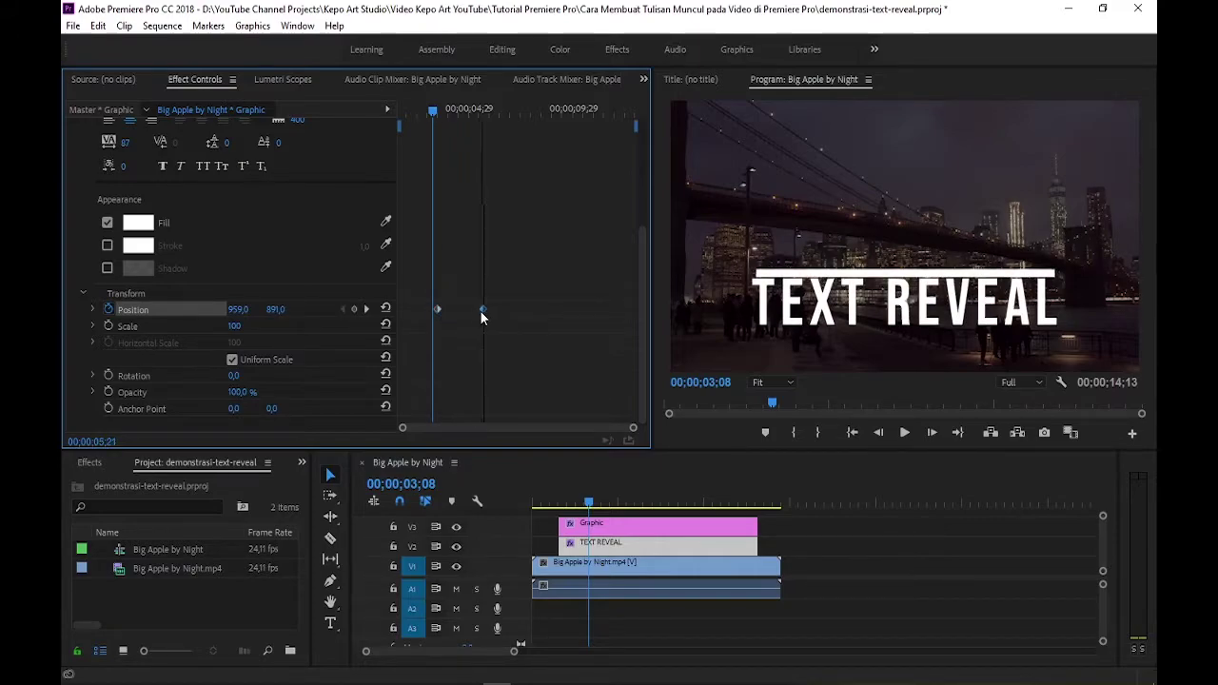
pyautogui.moveTo(435, 113); pyautogui.dragTo(358, 110)
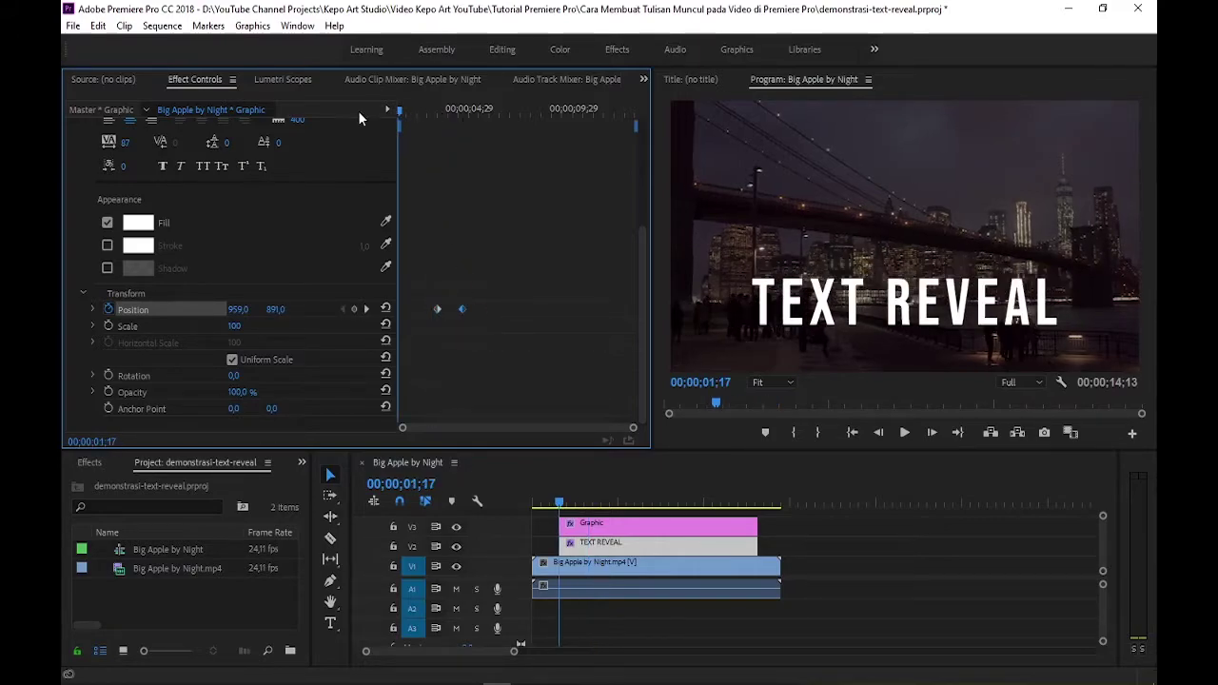
pyautogui.press('space')
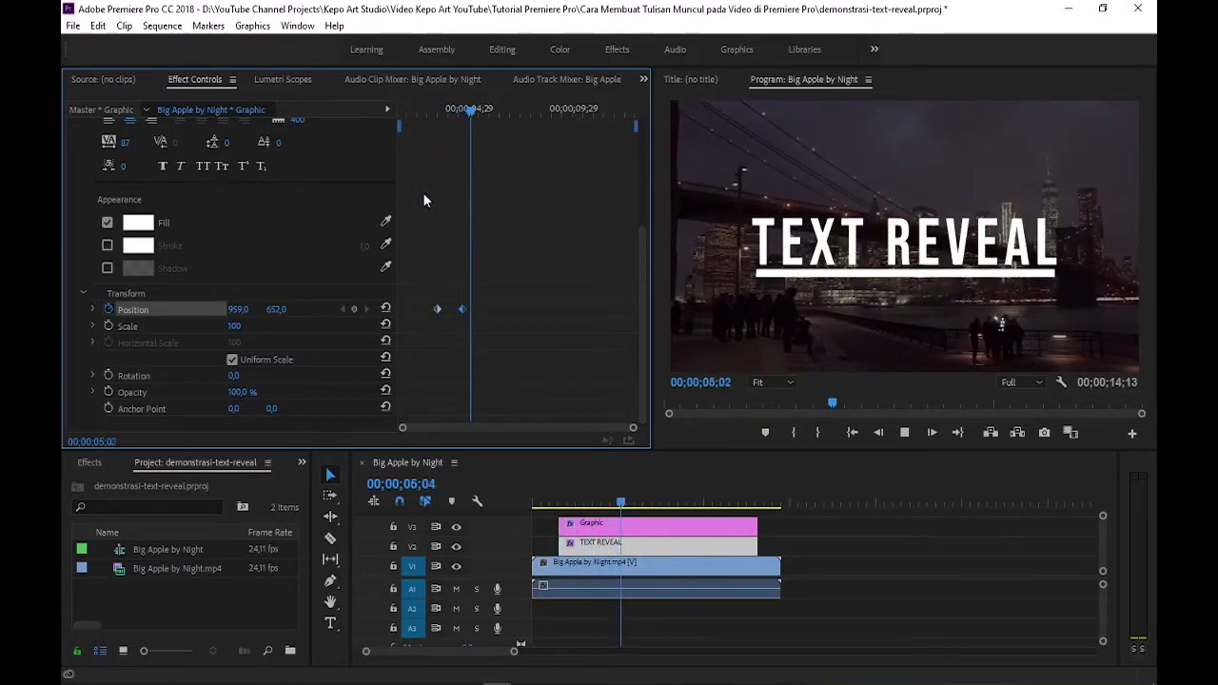
pyautogui.press('space')
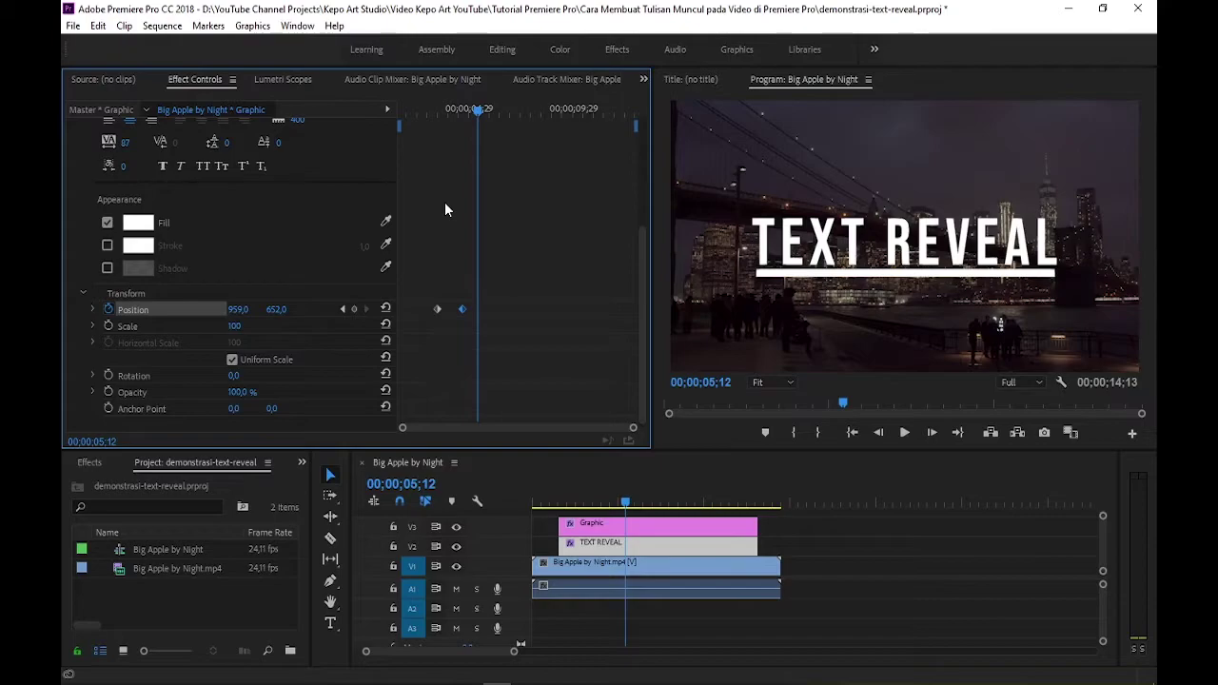
# - Apply the Crop effect to the TEXT REVEAL clip and set Crop Bottom to 35%
pyautogui.click(303, 464)
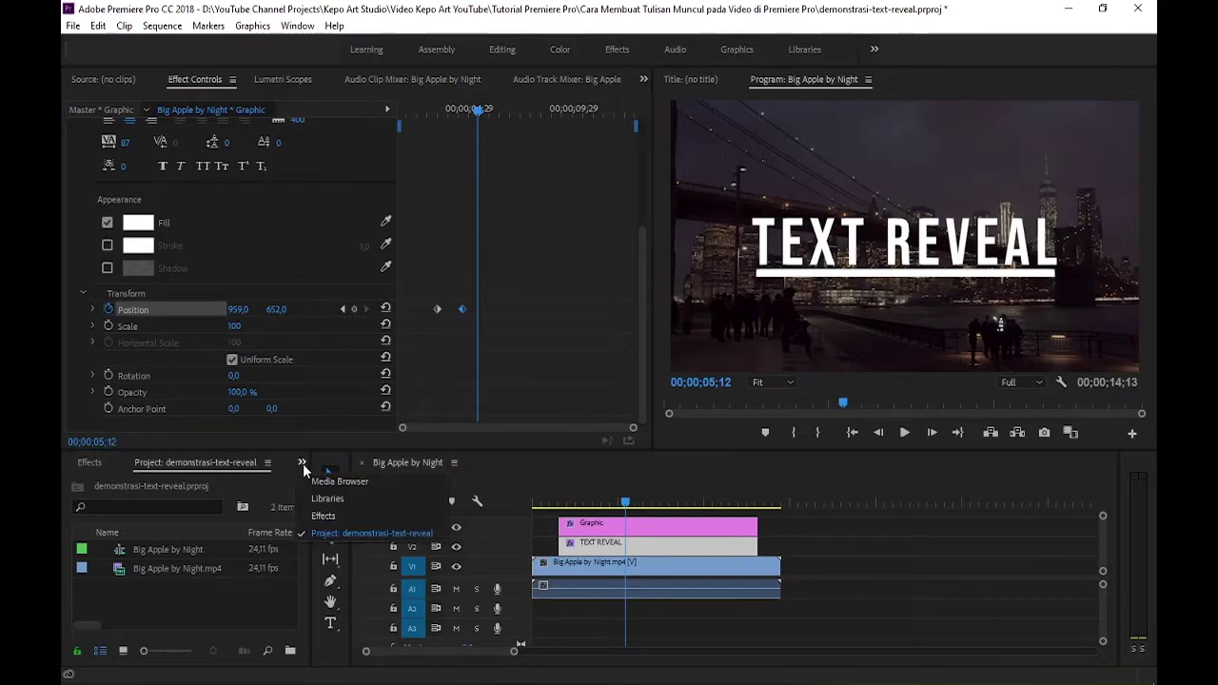
pyautogui.click(328, 515)
pyautogui.click(142, 483)
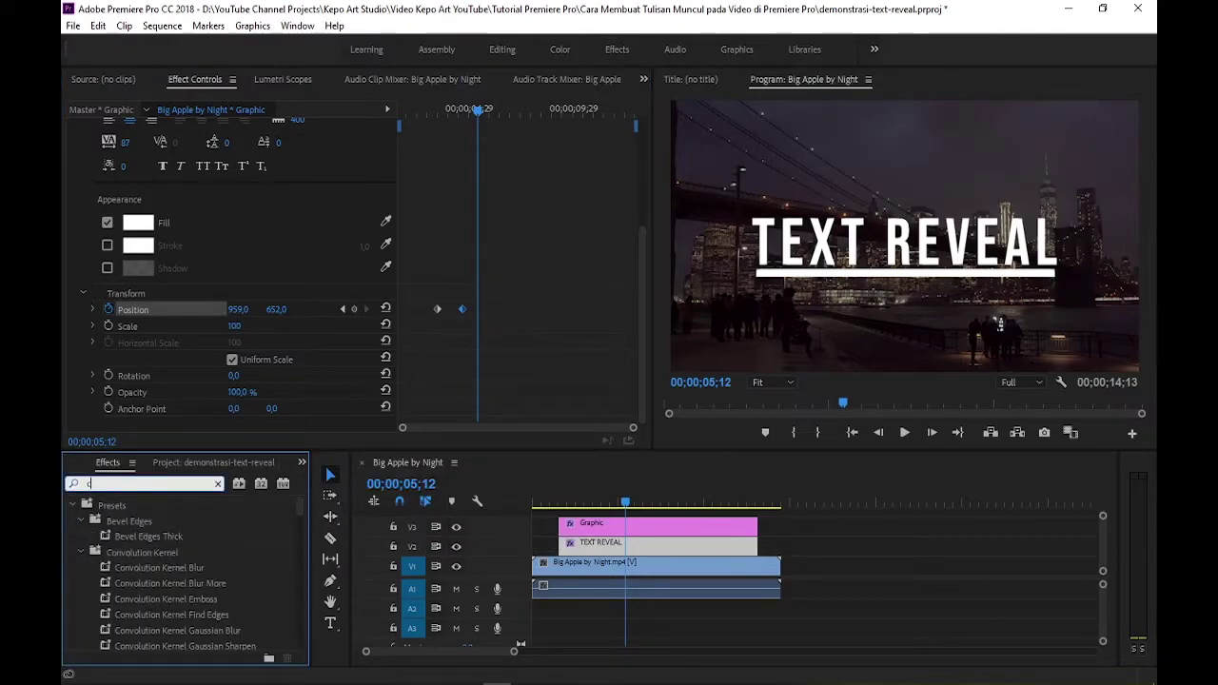
pyautogui.write('crop')
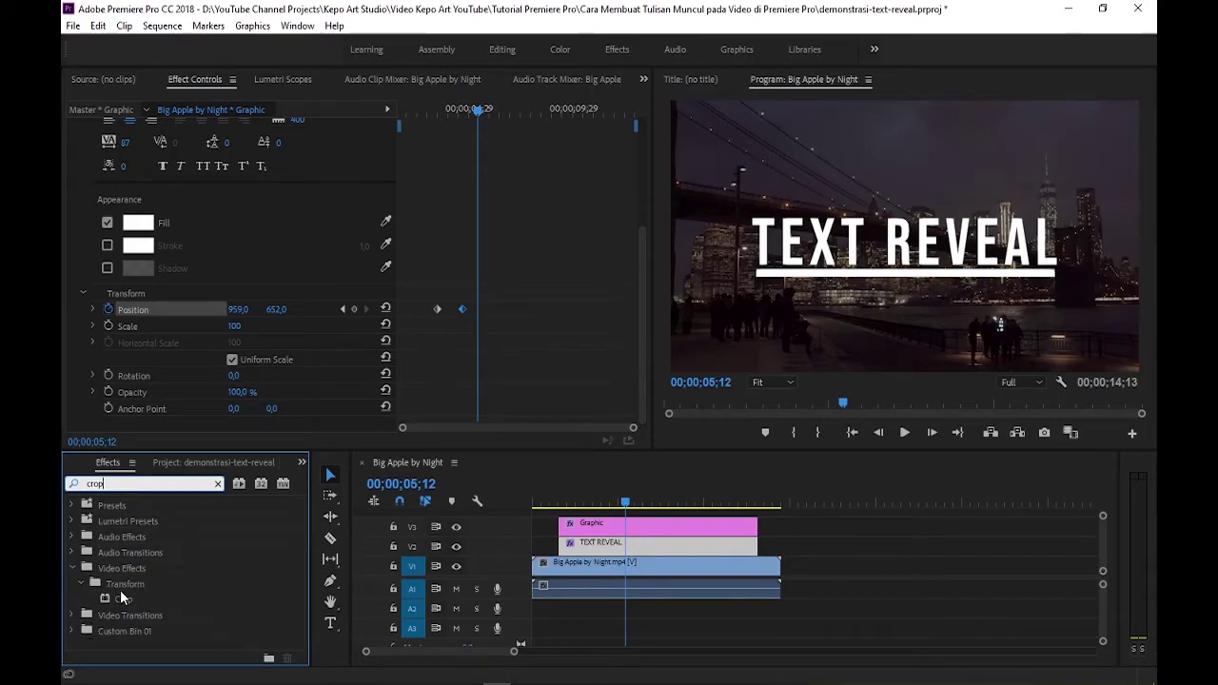
pyautogui.moveTo(120, 597); pyautogui.dragTo(592, 547)
pyautogui.click(428, 439)
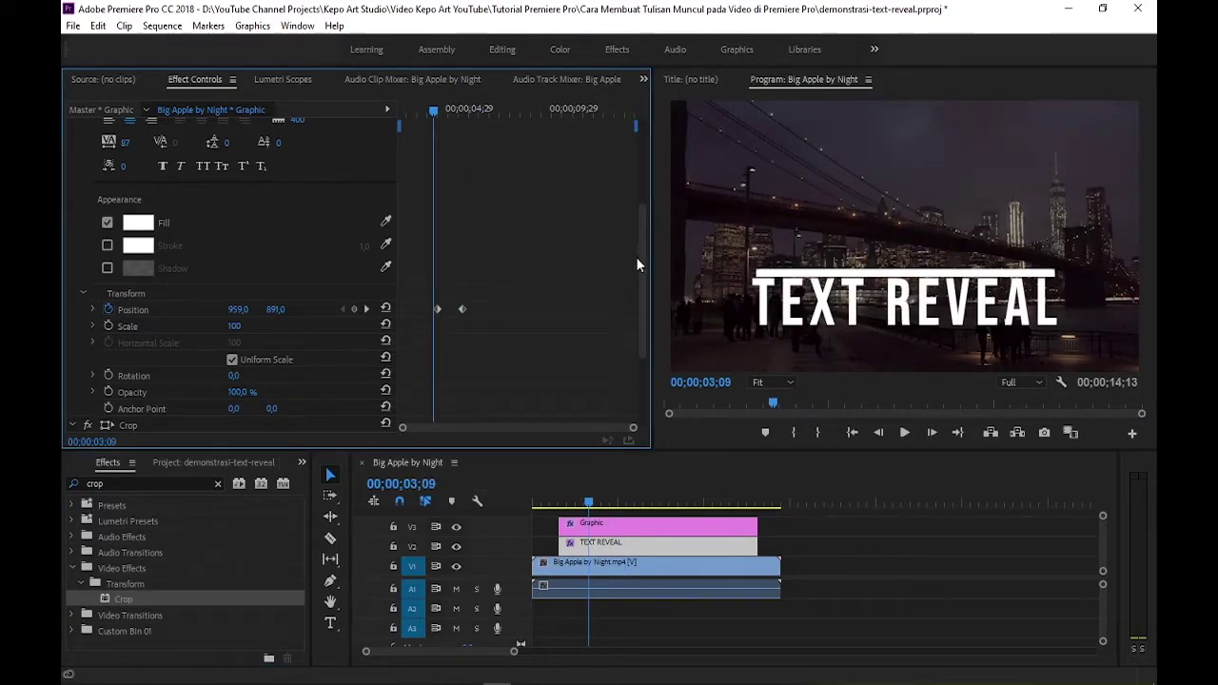
pyautogui.moveTo(637, 265); pyautogui.dragTo(629, 377)
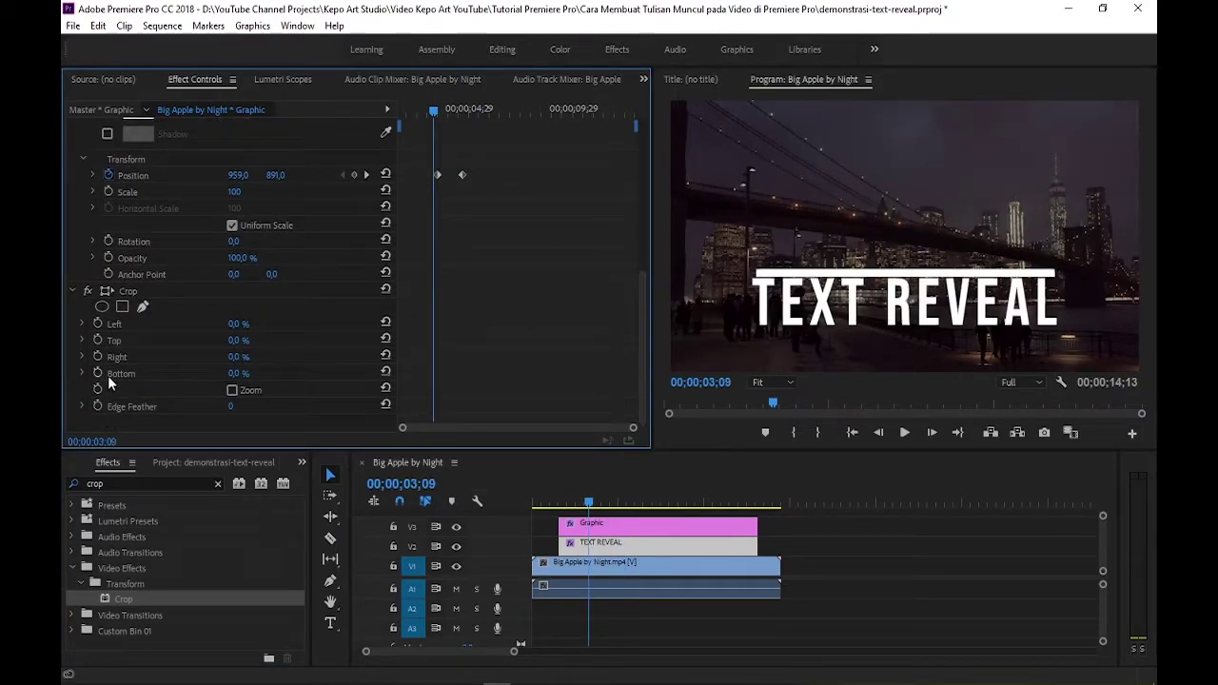
pyautogui.moveTo(238, 378)
pyautogui.mouseDown()
pyautogui.moveTo(276, 377)
pyautogui.moveTo(246, 374)
pyautogui.mouseUp()
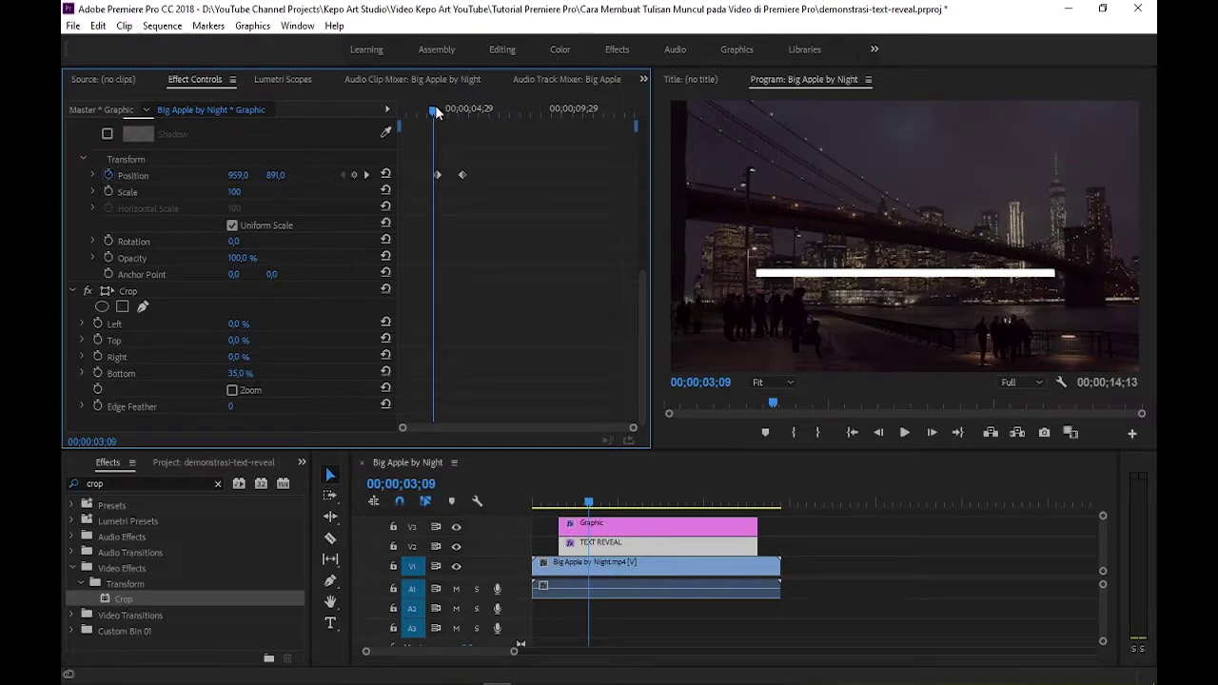
# - Preview the cropped reveal from the clip start, then select both Position keyframes
pyautogui.moveTo(435, 106); pyautogui.dragTo(400, 107)
pyautogui.press('space')
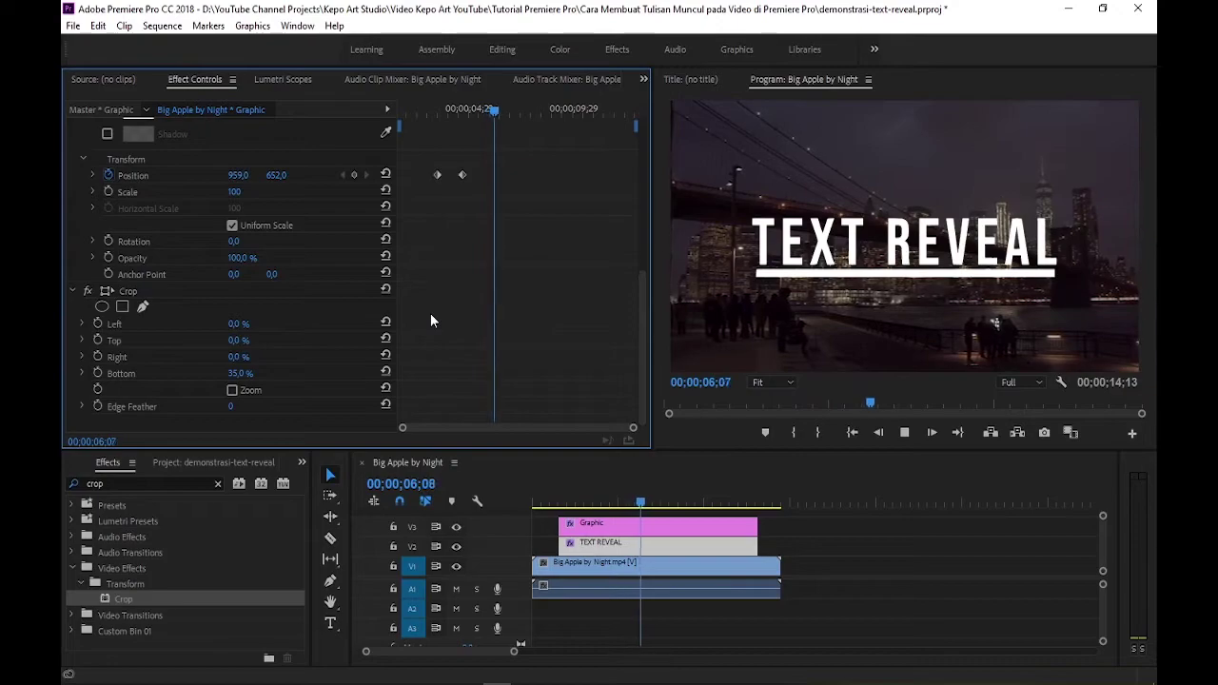
pyautogui.press('space')
pyautogui.moveTo(501, 109); pyautogui.dragTo(425, 110)
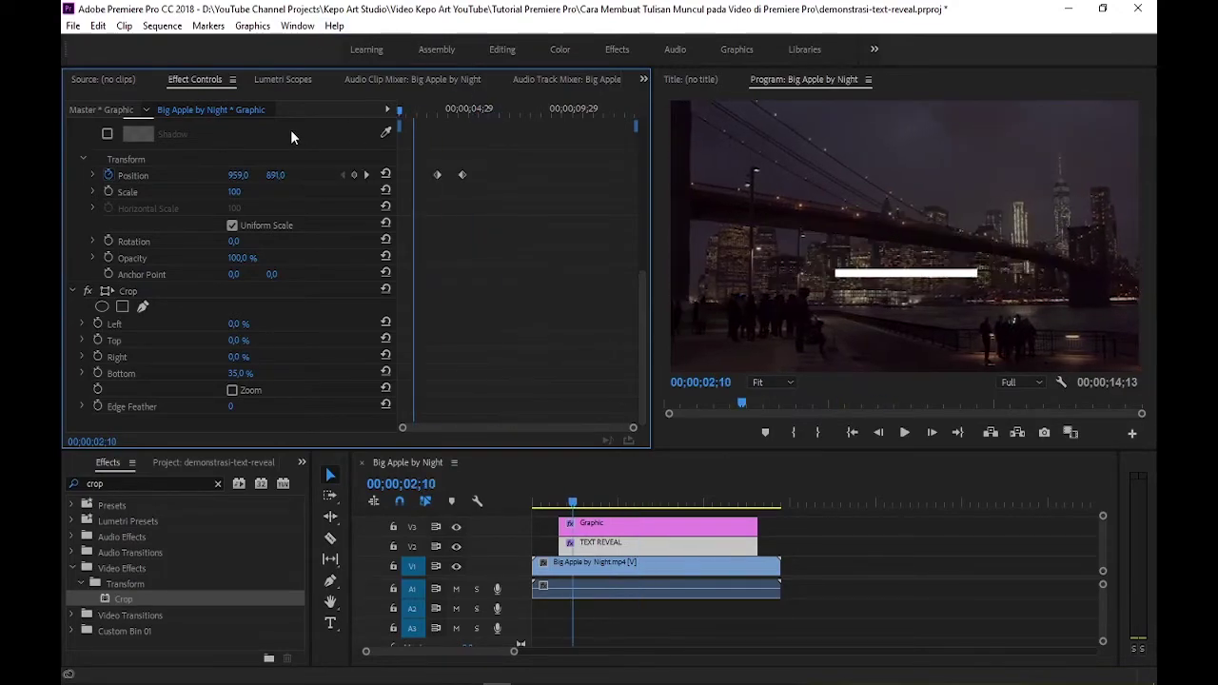
pyautogui.press('Up')
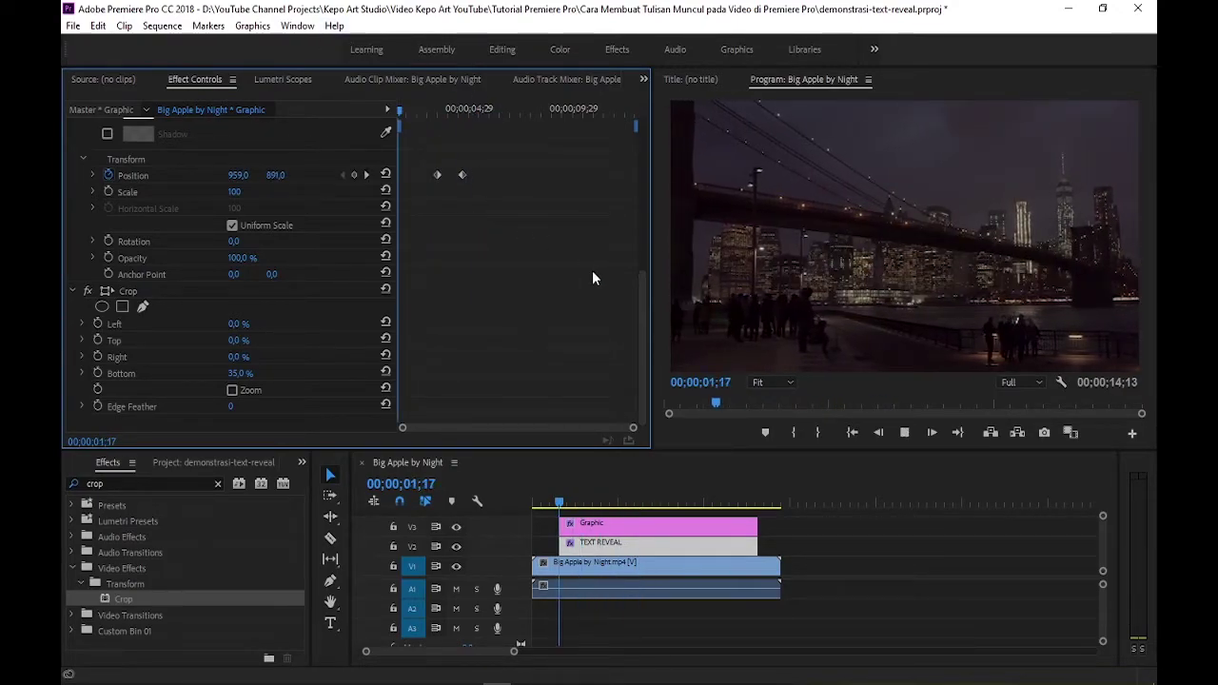
pyautogui.press('space')
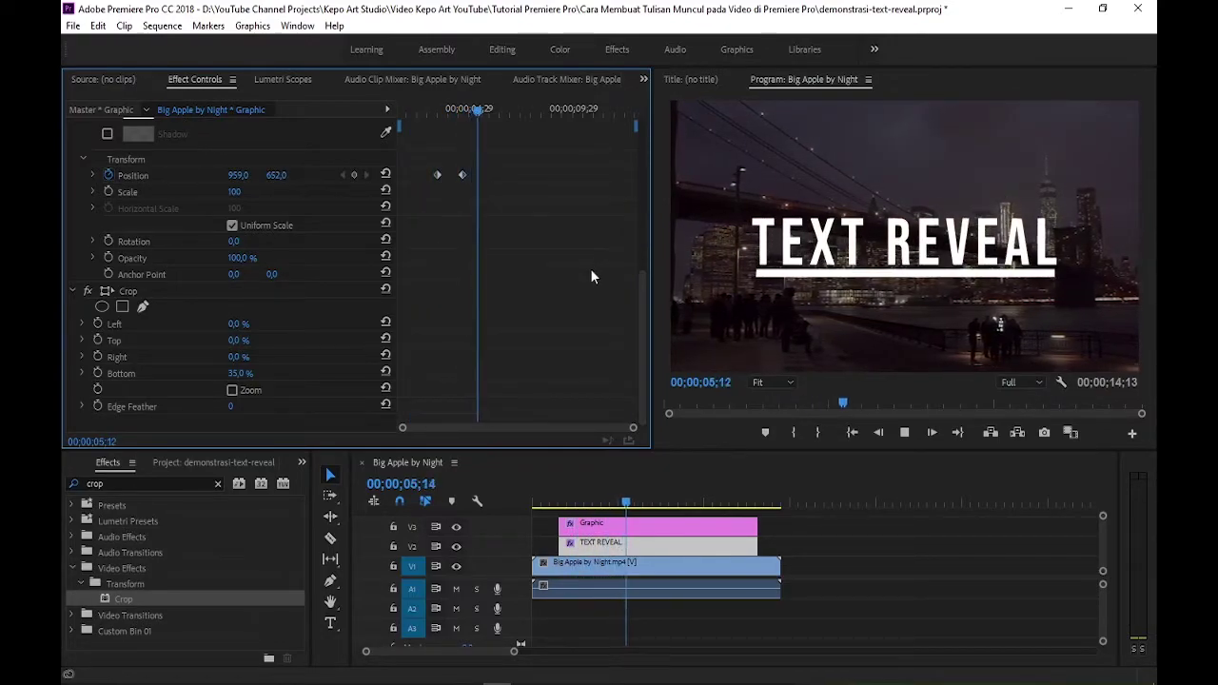
pyautogui.press('space')
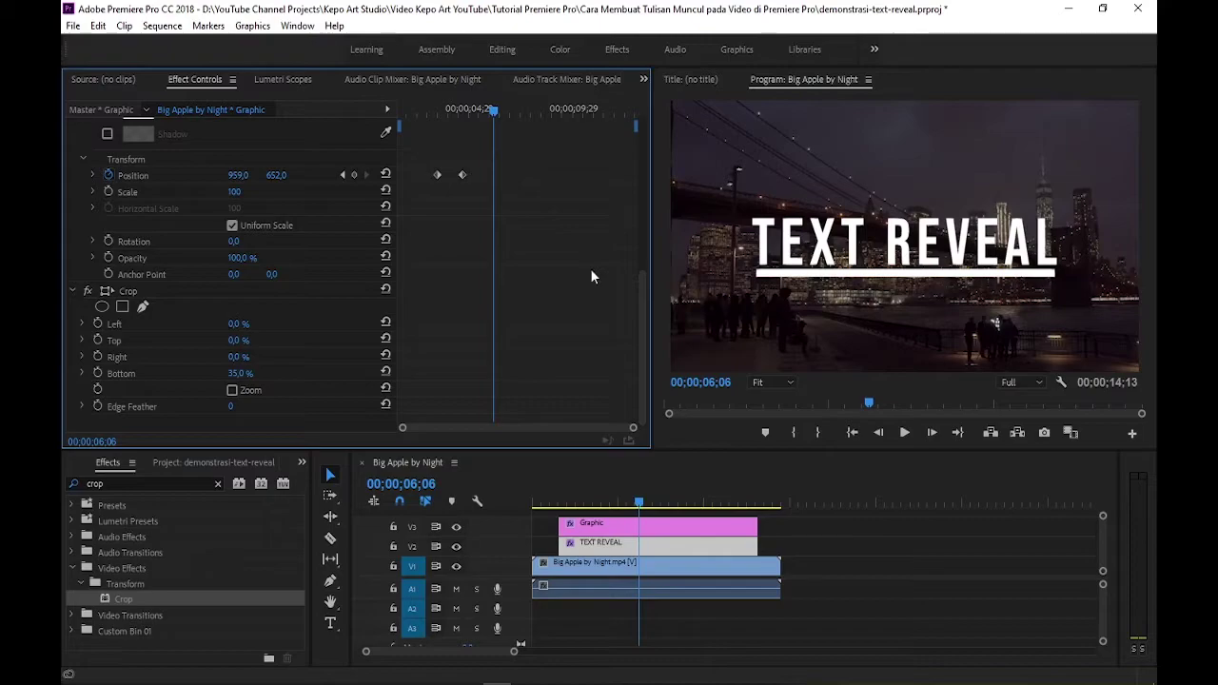
pyautogui.moveTo(495, 206); pyautogui.dragTo(399, 131)
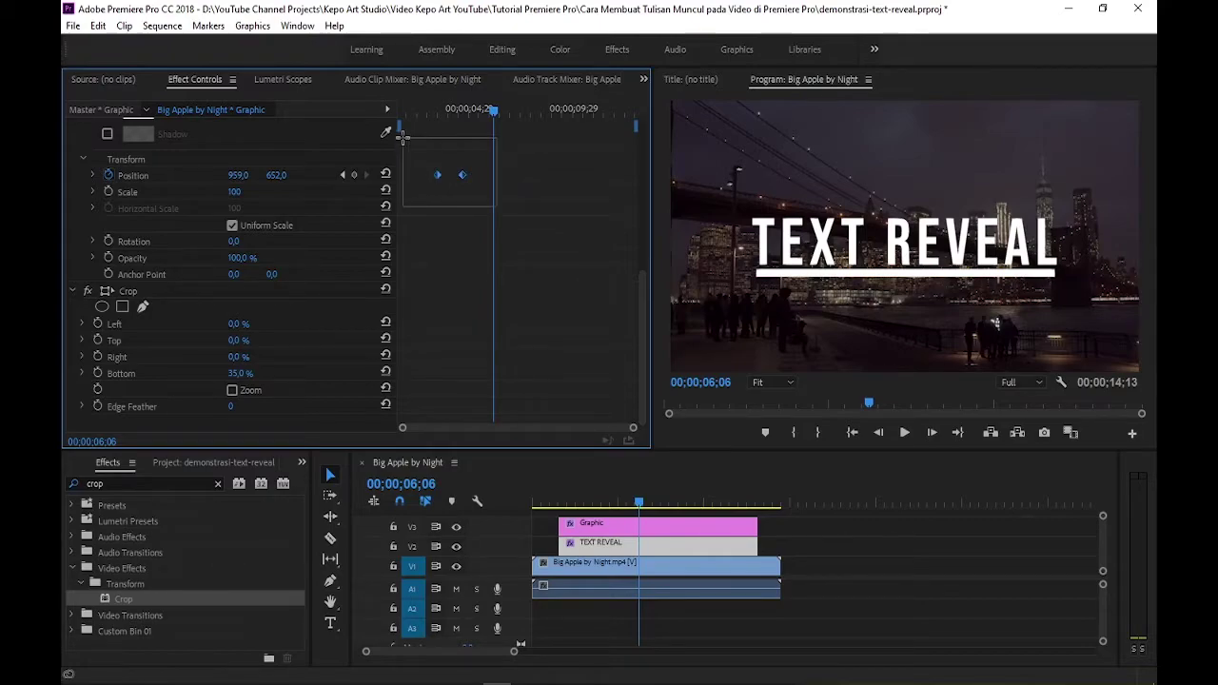
# - Set the selected Position keyframes to Ease In temporal interpolation
pyautogui.rightClick(463, 175)
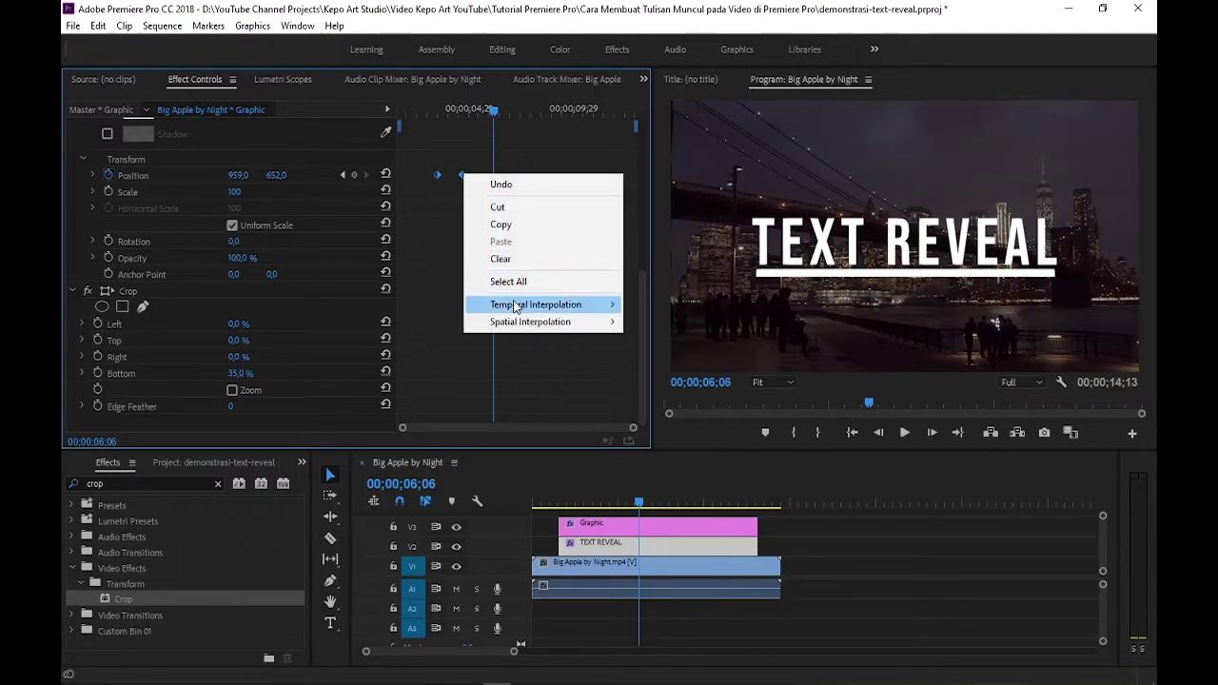
pyautogui.moveTo(514, 307)
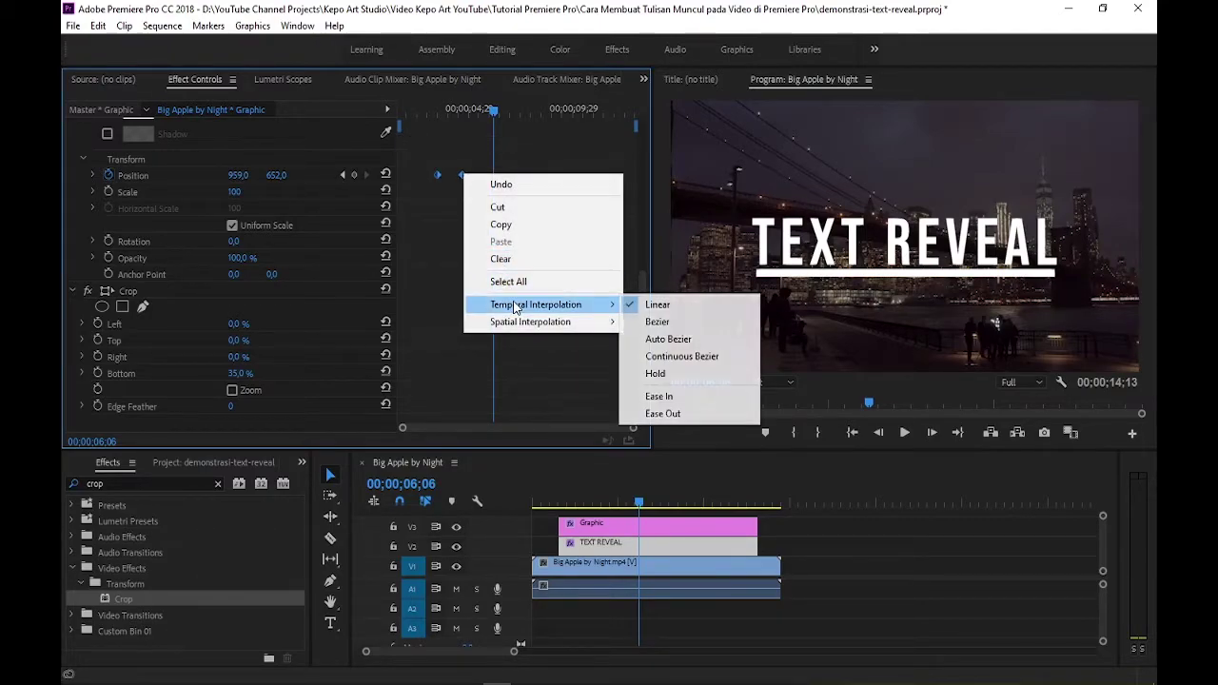
pyautogui.click(687, 396)
# - Preview the eased rise and nudge the Position keyframes slightly earlier
pyautogui.moveTo(495, 109); pyautogui.dragTo(400, 109)
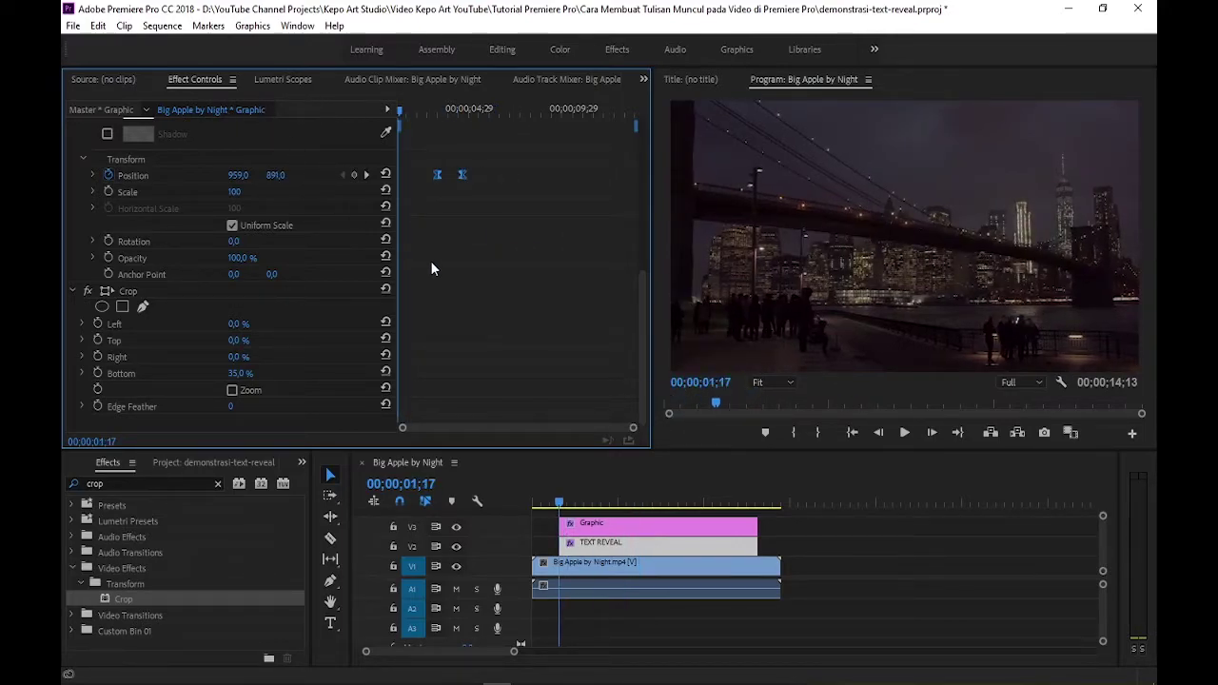
pyautogui.press('space')
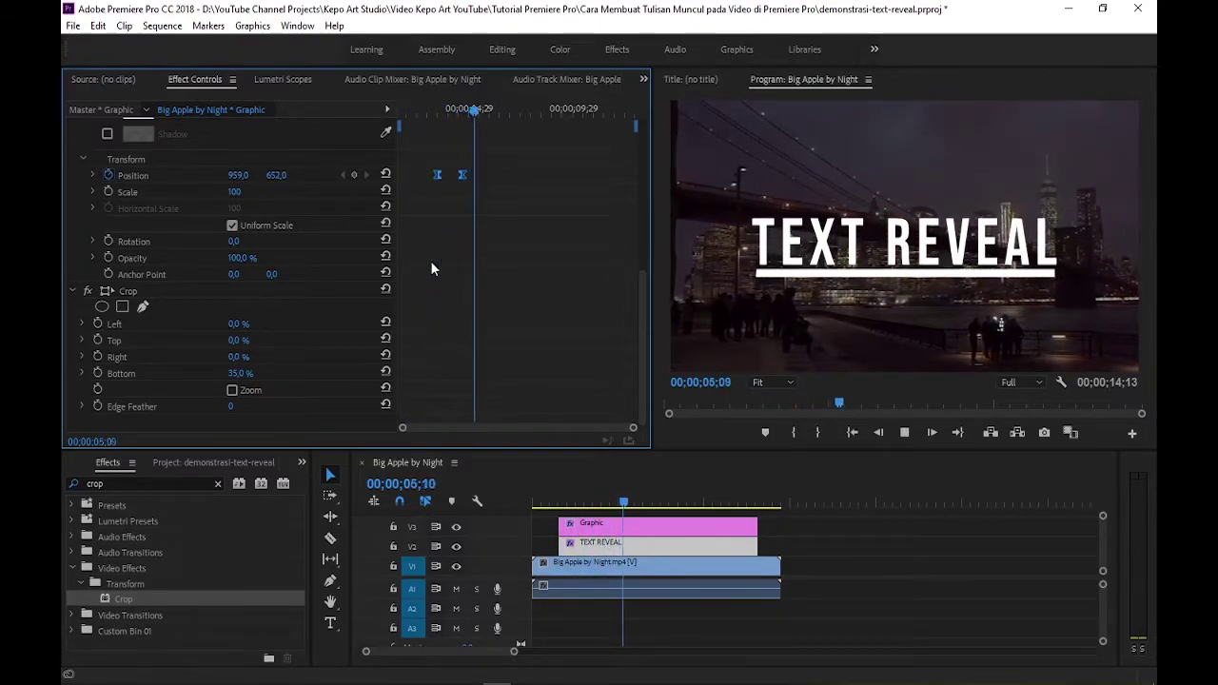
pyautogui.press('space')
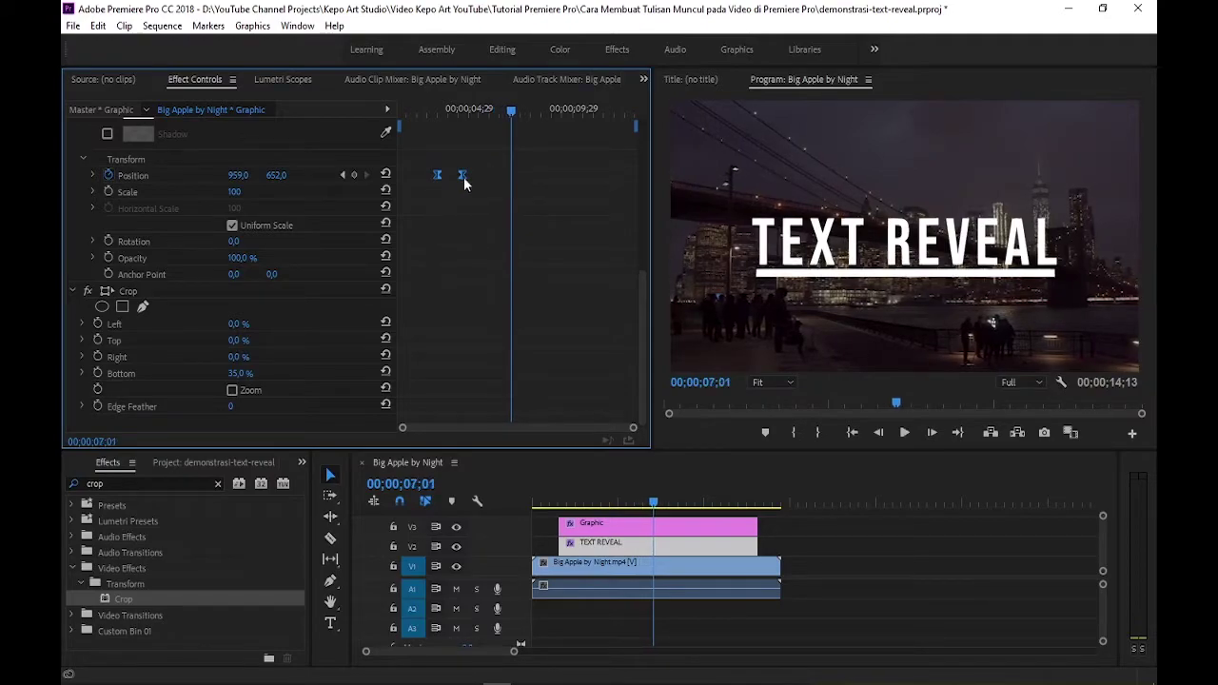
pyautogui.moveTo(460, 174); pyautogui.dragTo(438, 177)
# - Select the TEXT REVEAL clip and play its rise from the clip start
pyautogui.scroll(5, 453, 198)
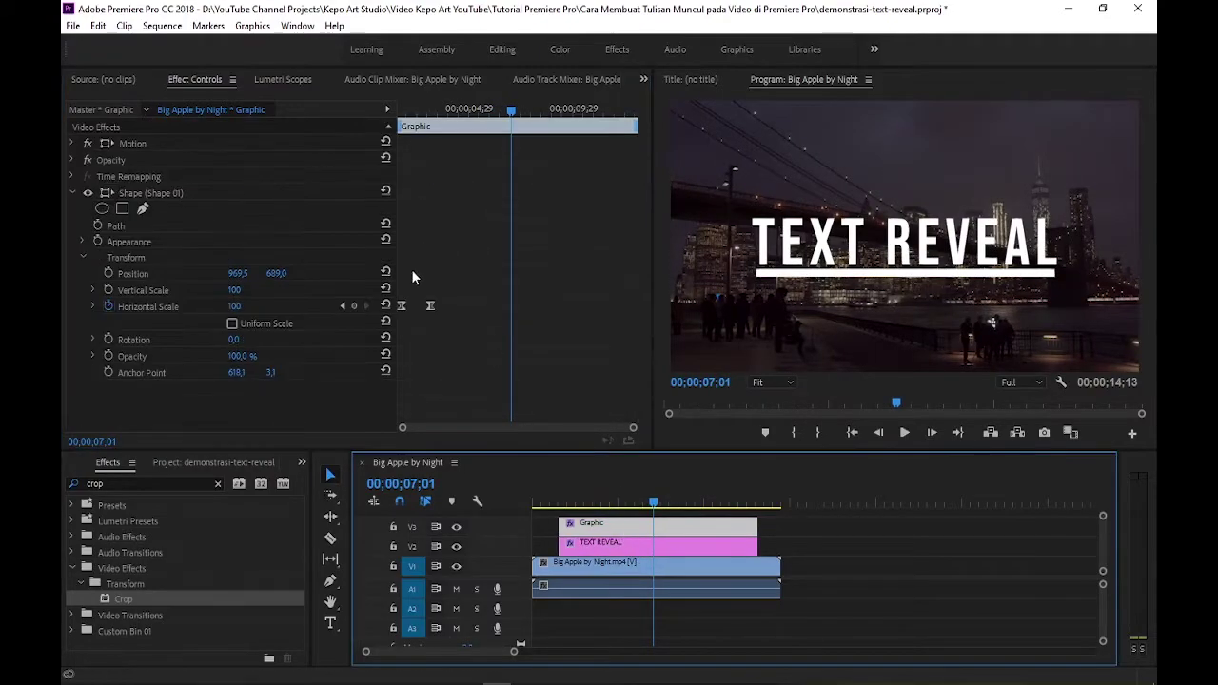
pyautogui.click(587, 529)
pyautogui.click(587, 529)
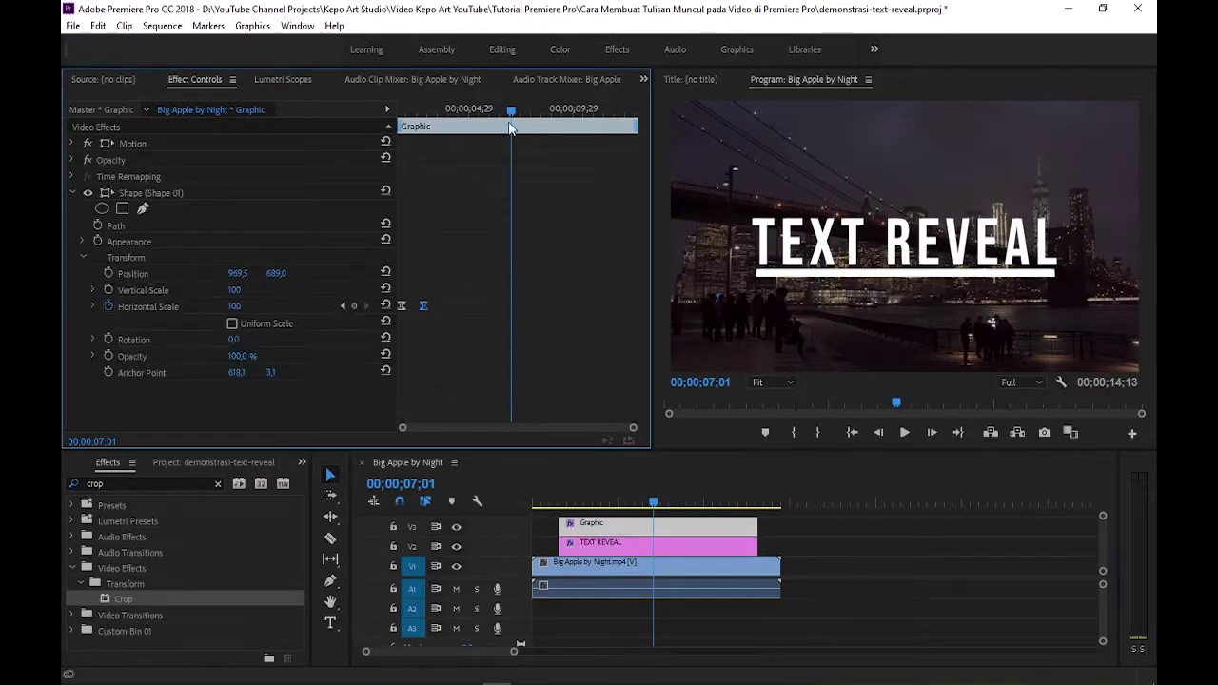
pyautogui.click(425, 115)
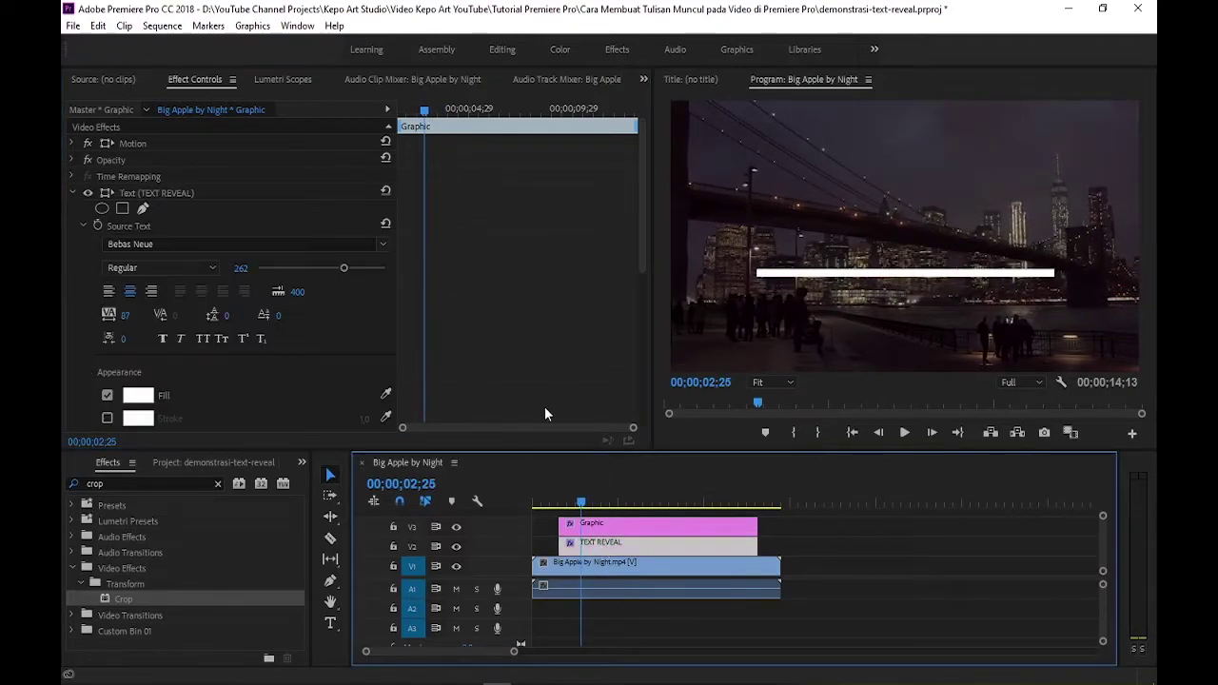
pyautogui.scroll(-5, 545, 406)
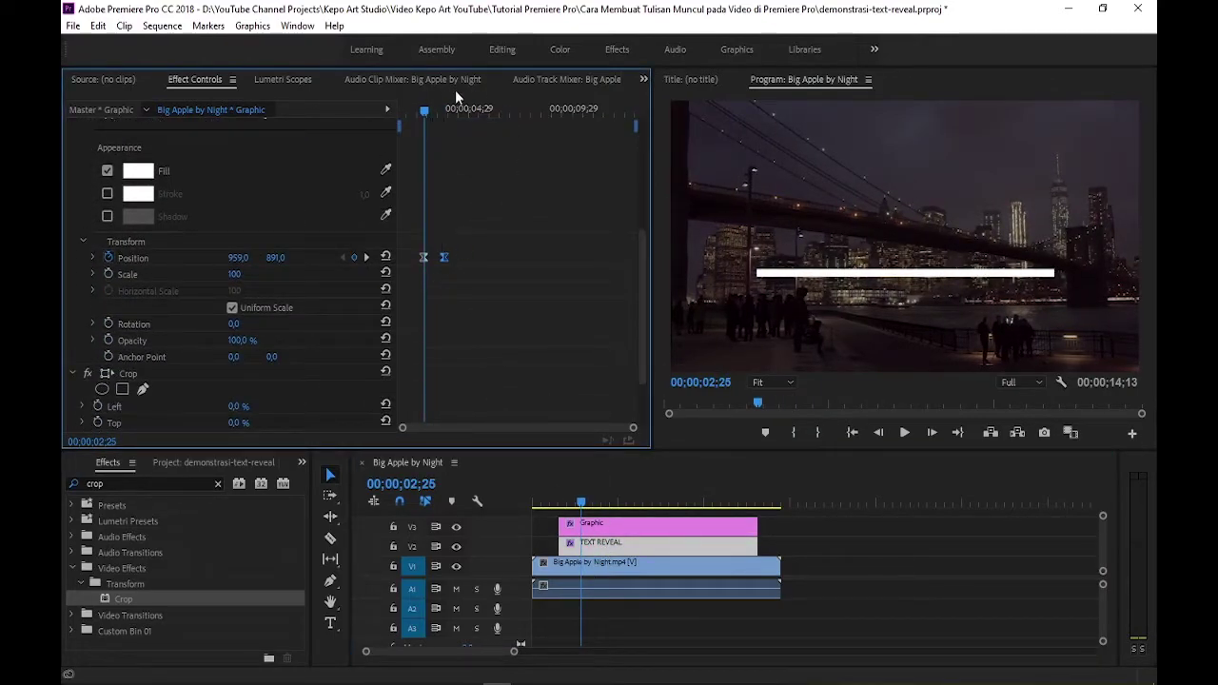
pyautogui.moveTo(424, 115); pyautogui.dragTo(369, 104)
pyautogui.press('space')
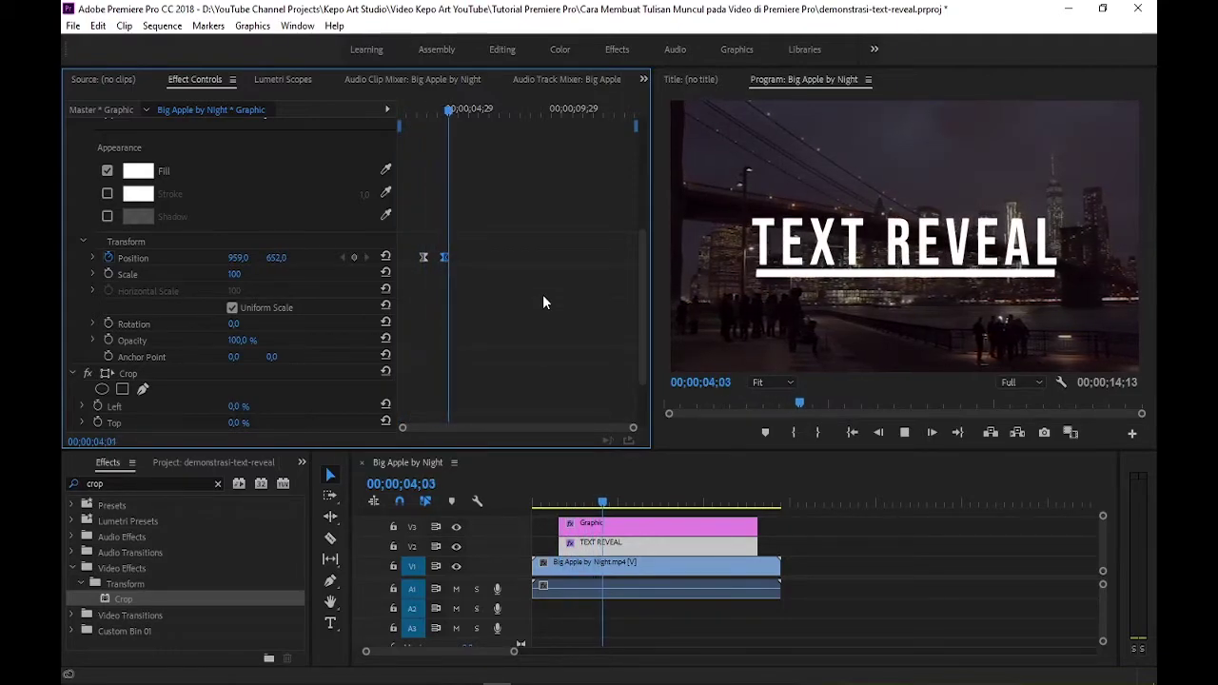
pyautogui.press('space')
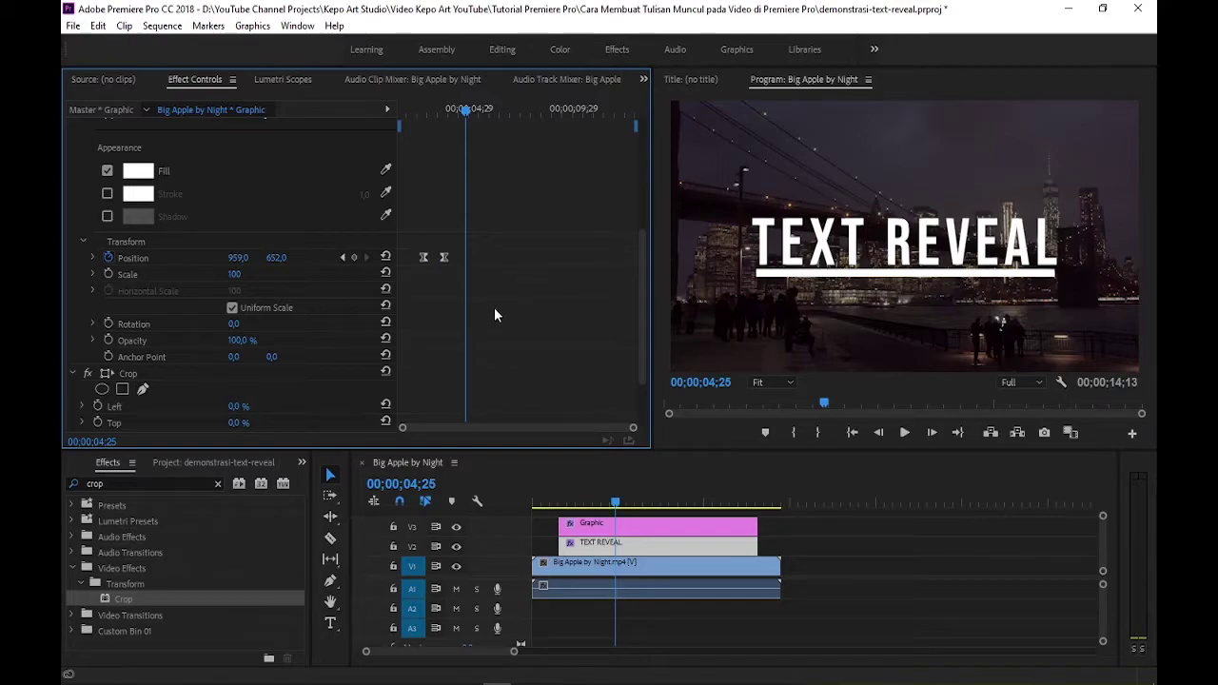
# - Apply Ease Out temporal interpolation to both Position keyframes of the title
pyautogui.moveTo(494, 308); pyautogui.dragTo(433, 266)
pyautogui.rightClick(441, 258)
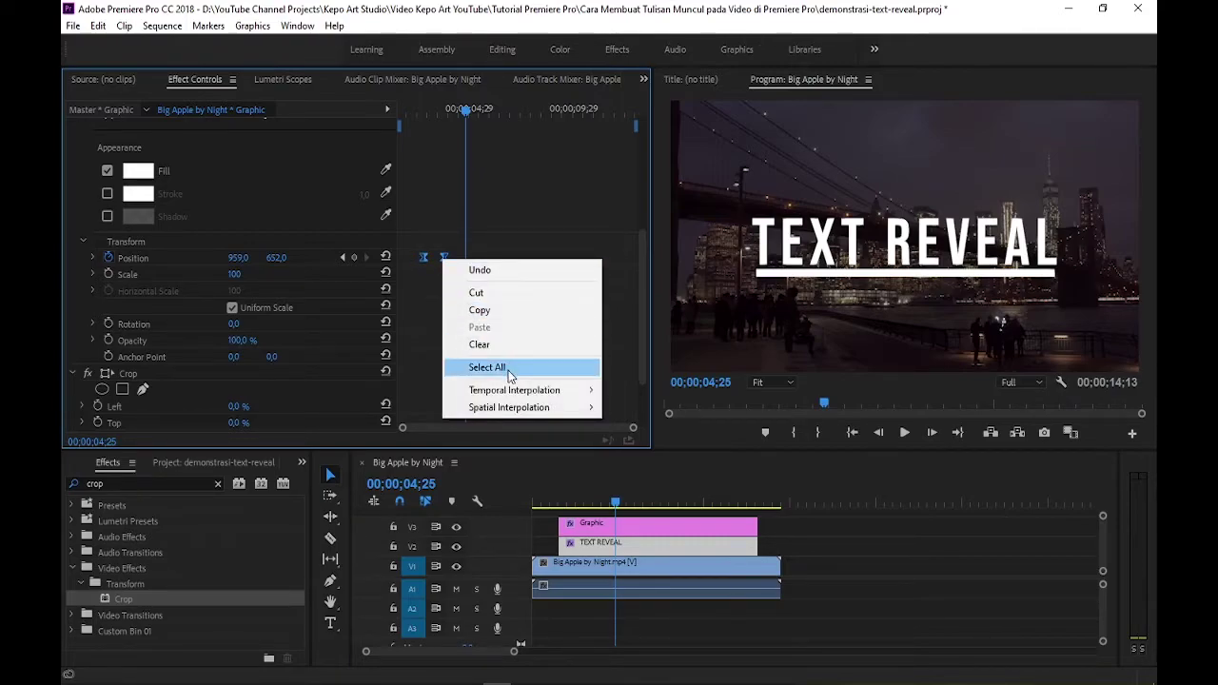
pyautogui.moveTo(571, 390)
pyautogui.click(716, 498)
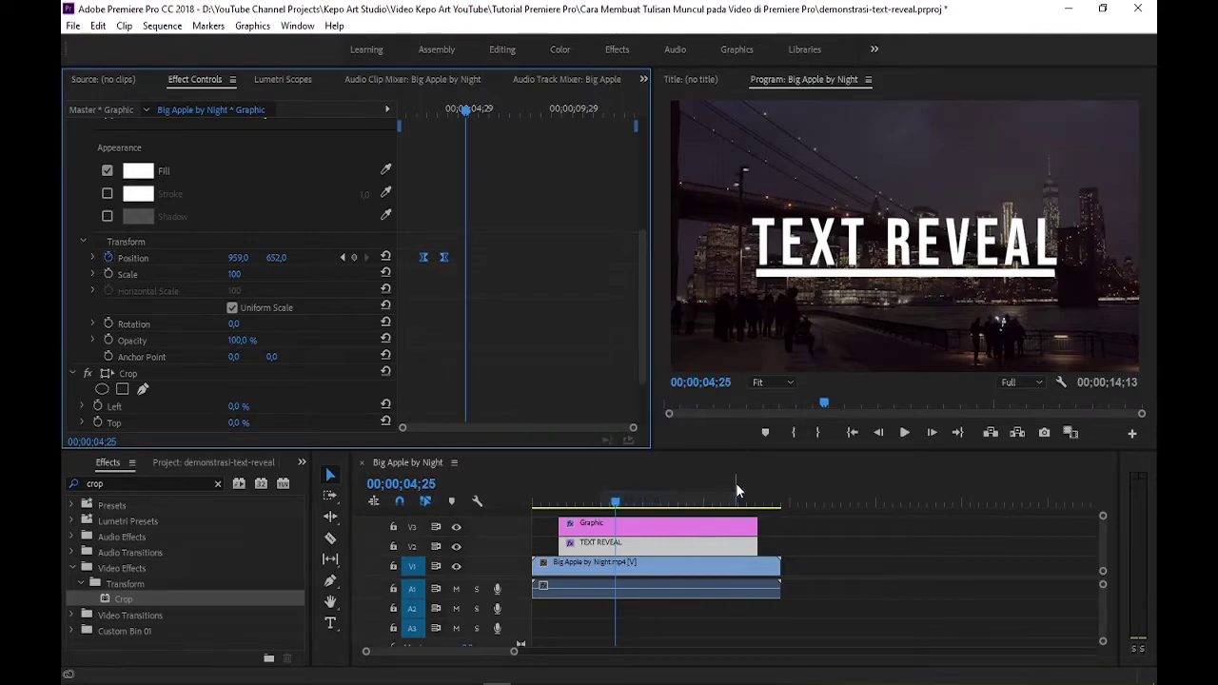
# - Play the eased title rise twice from the start, then select the Graphic underline clip on V3
pyautogui.moveTo(617, 502); pyautogui.dragTo(507, 499)
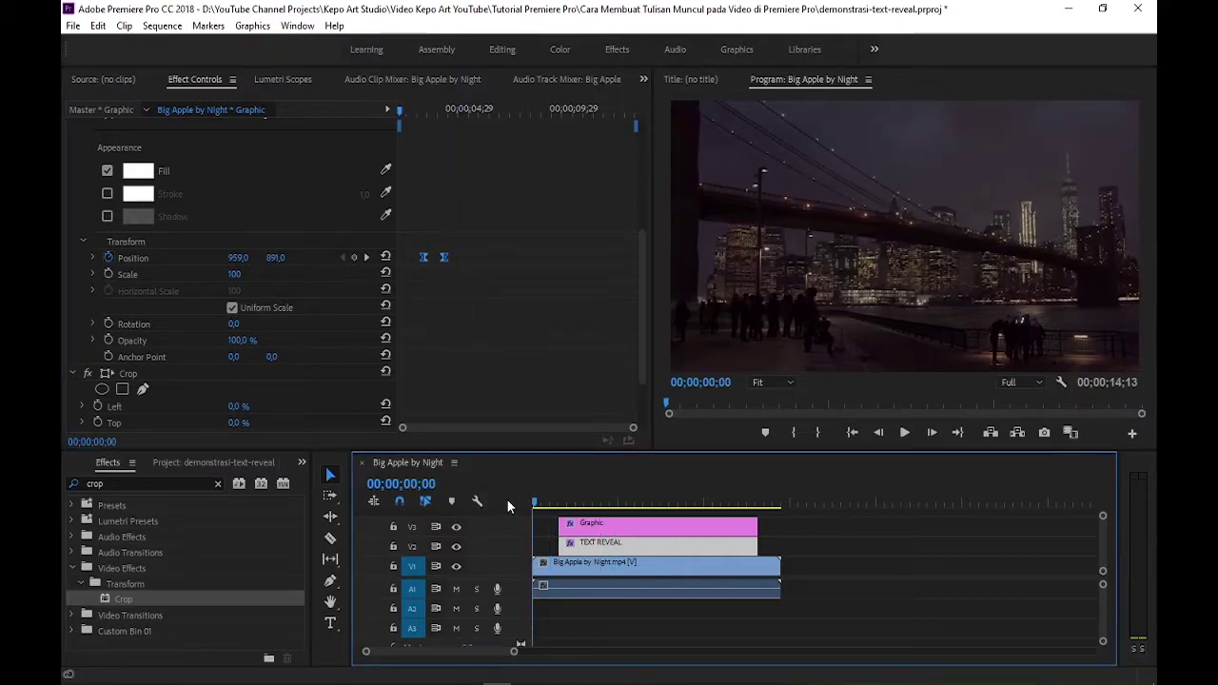
pyautogui.press('space')
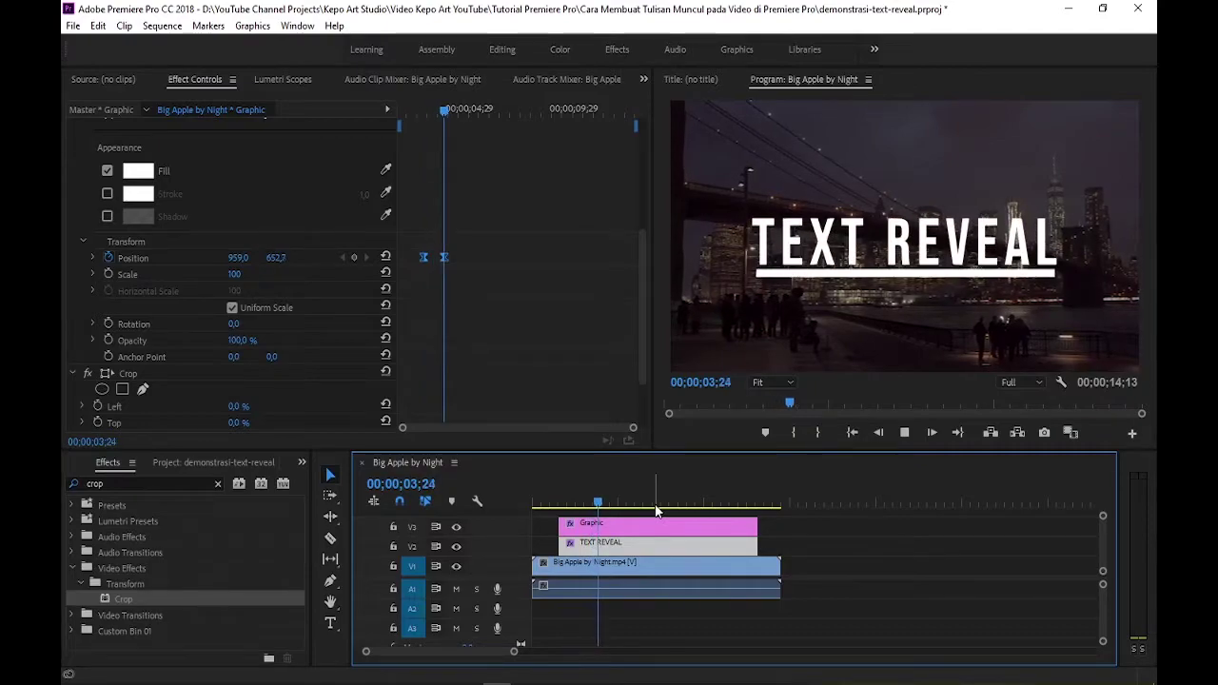
pyautogui.press('space')
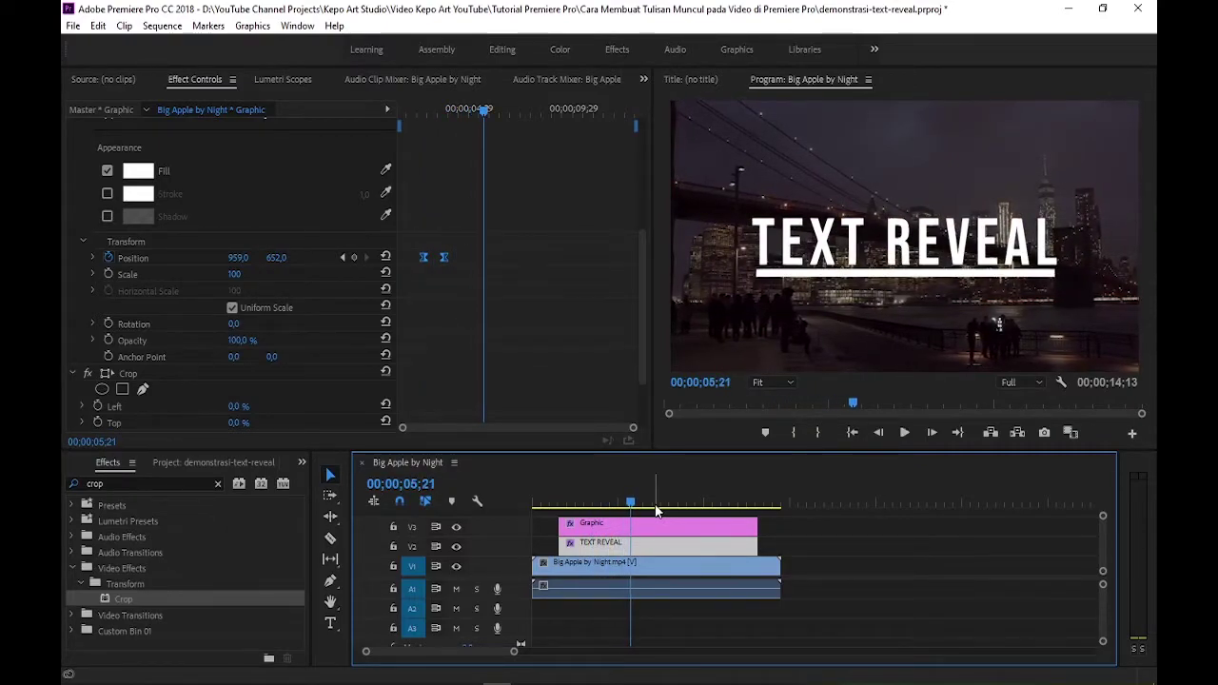
pyautogui.press('Home')
pyautogui.press('space')
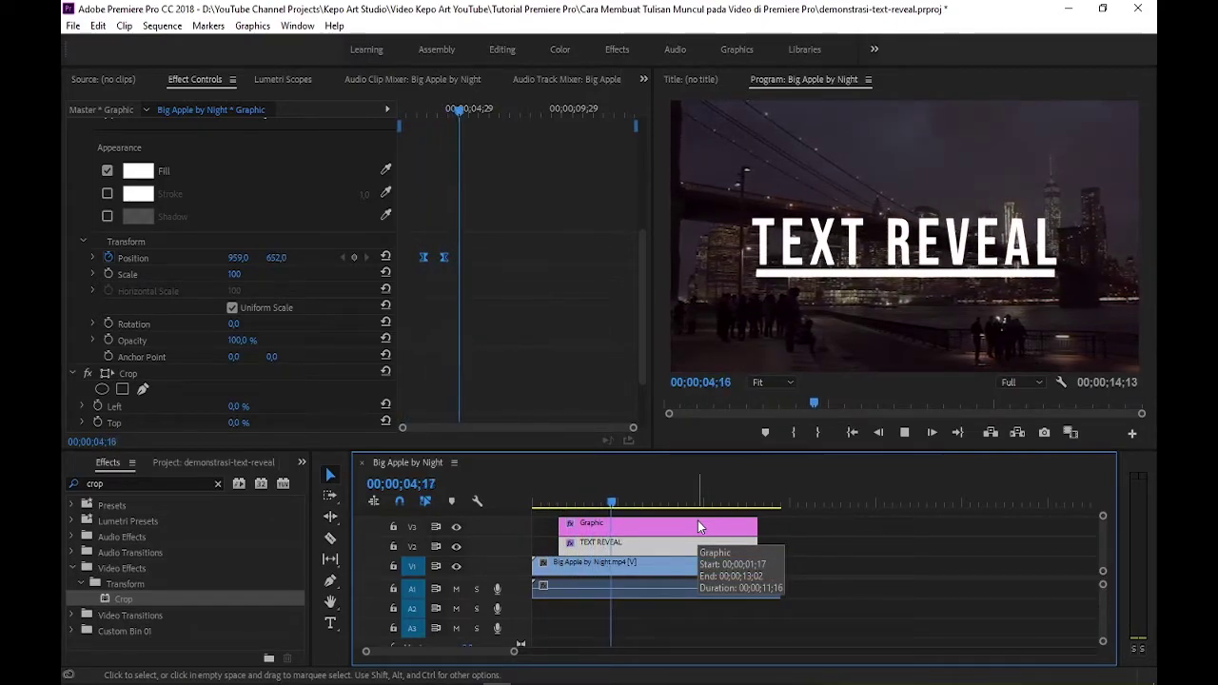
pyautogui.press('space')
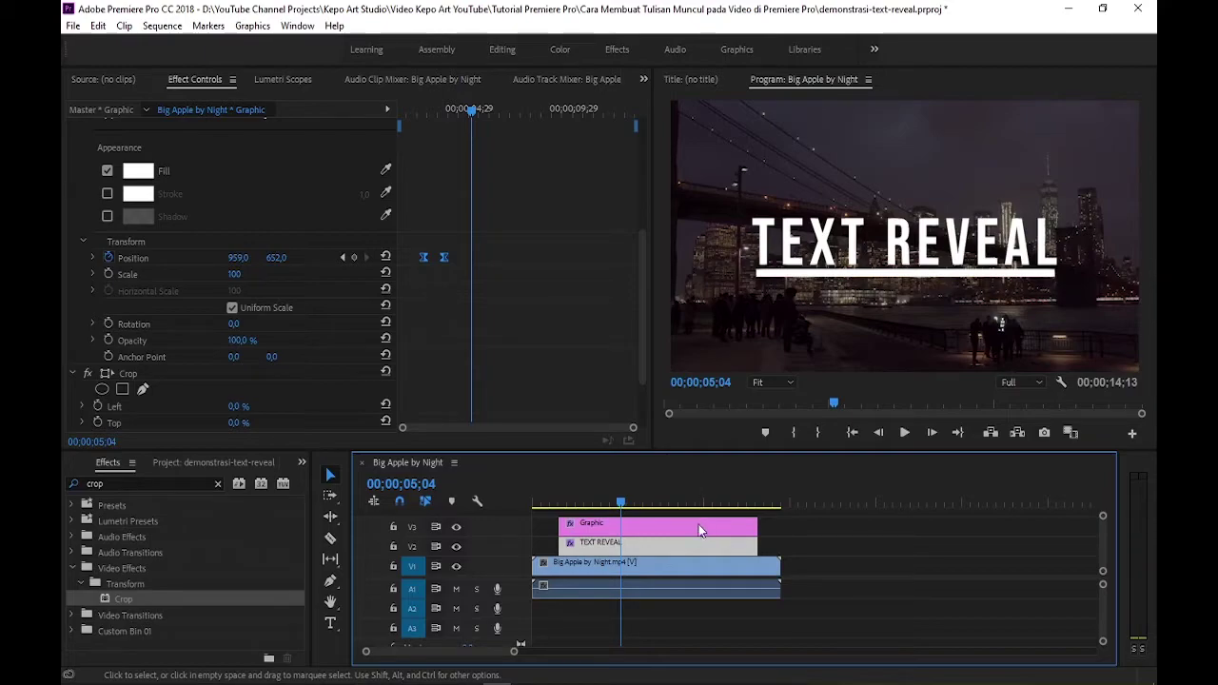
pyautogui.click(710, 529)
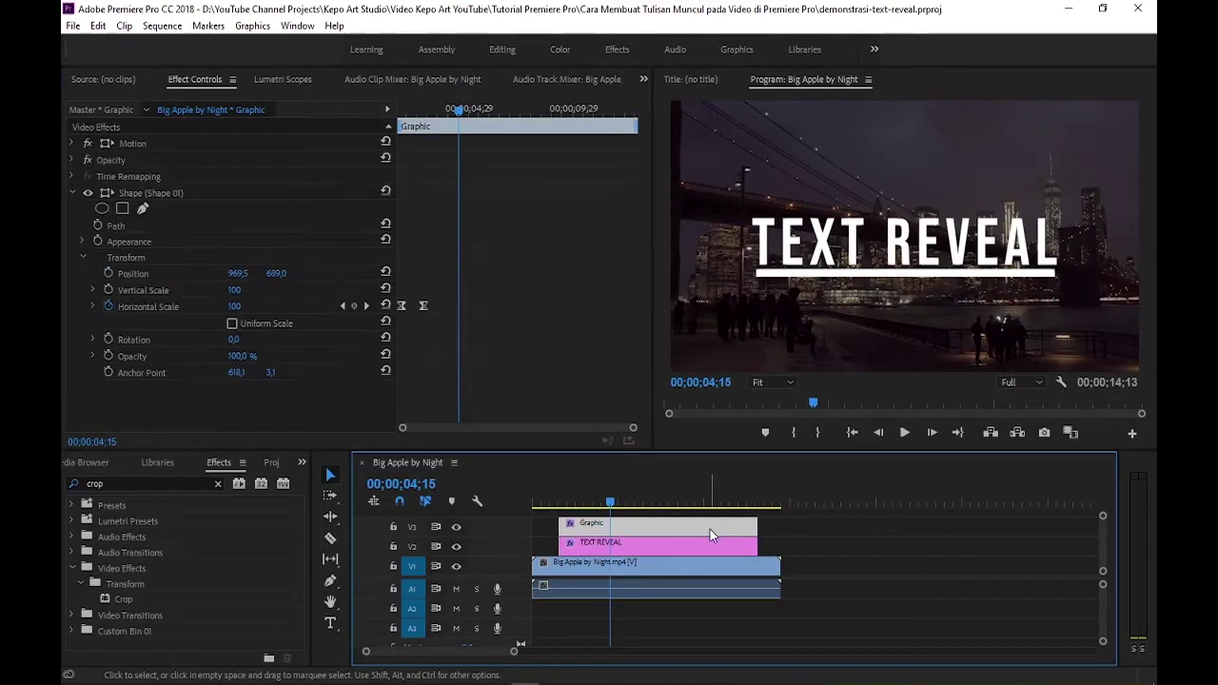
# - Keyframe the underline's Horizontal Scale at 0 at 13;03 and 100 at 11;26
pyautogui.moveTo(459, 111); pyautogui.dragTo(654, 133)
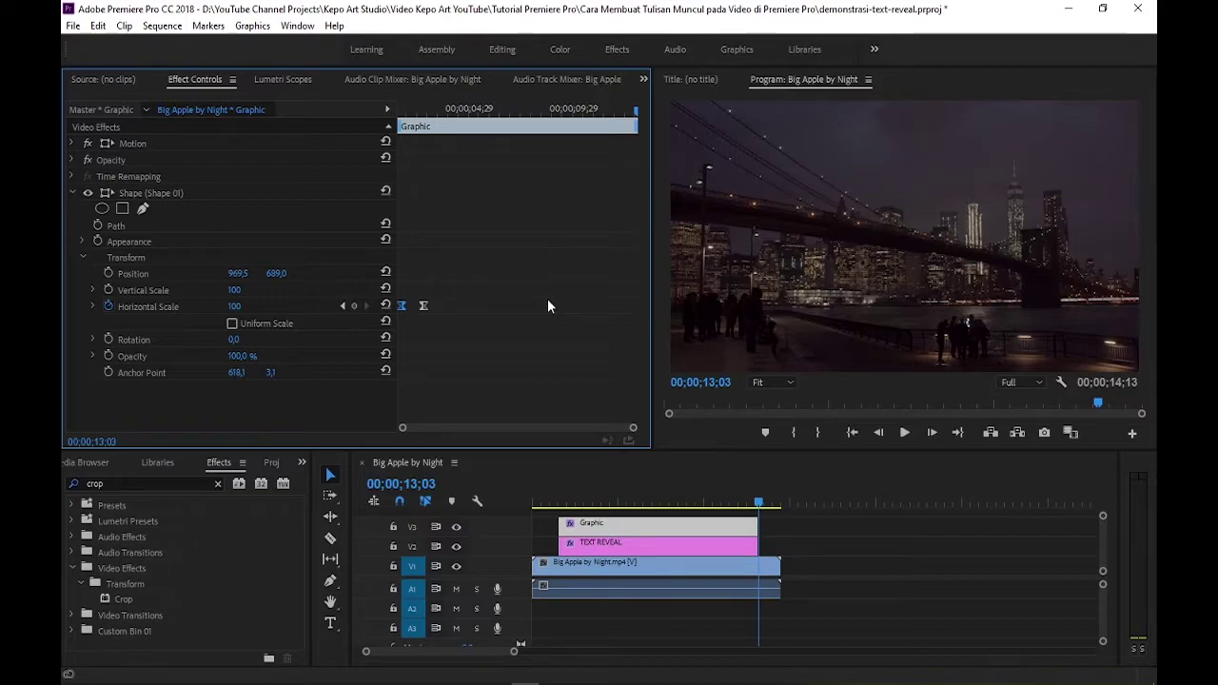
pyautogui.write('0')
pyautogui.press('Return')
pyautogui.moveTo(637, 113); pyautogui.dragTo(612, 114)
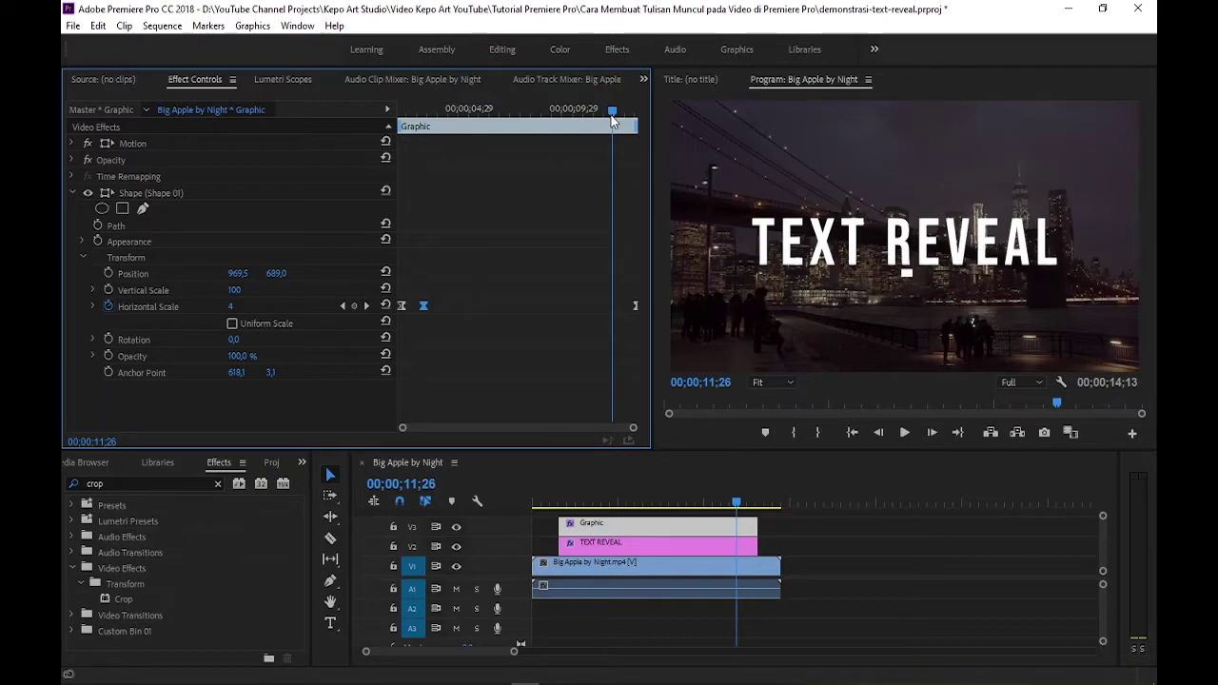
pyautogui.moveTo(231, 305); pyautogui.dragTo(285, 305)
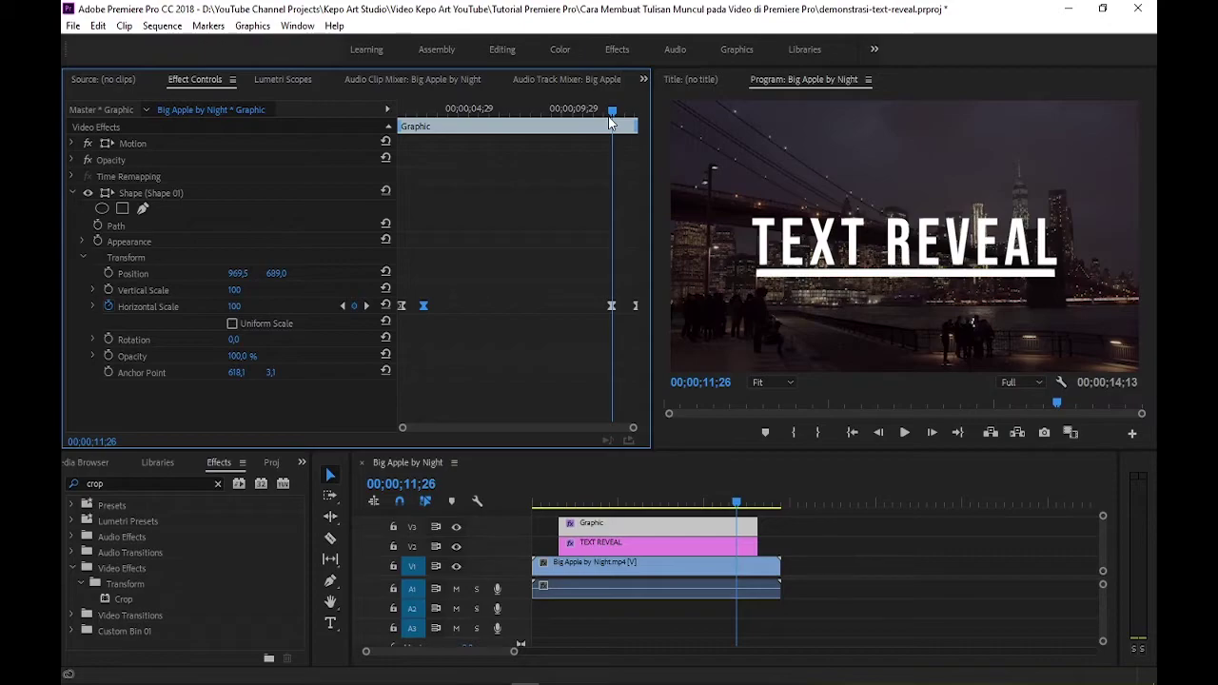
# - Keyframe TEXT REVEAL's Position Y at 891 at 11;25 and 652 at 10;19
pyautogui.click(639, 547)
pyautogui.scroll(-5, 594, 113)
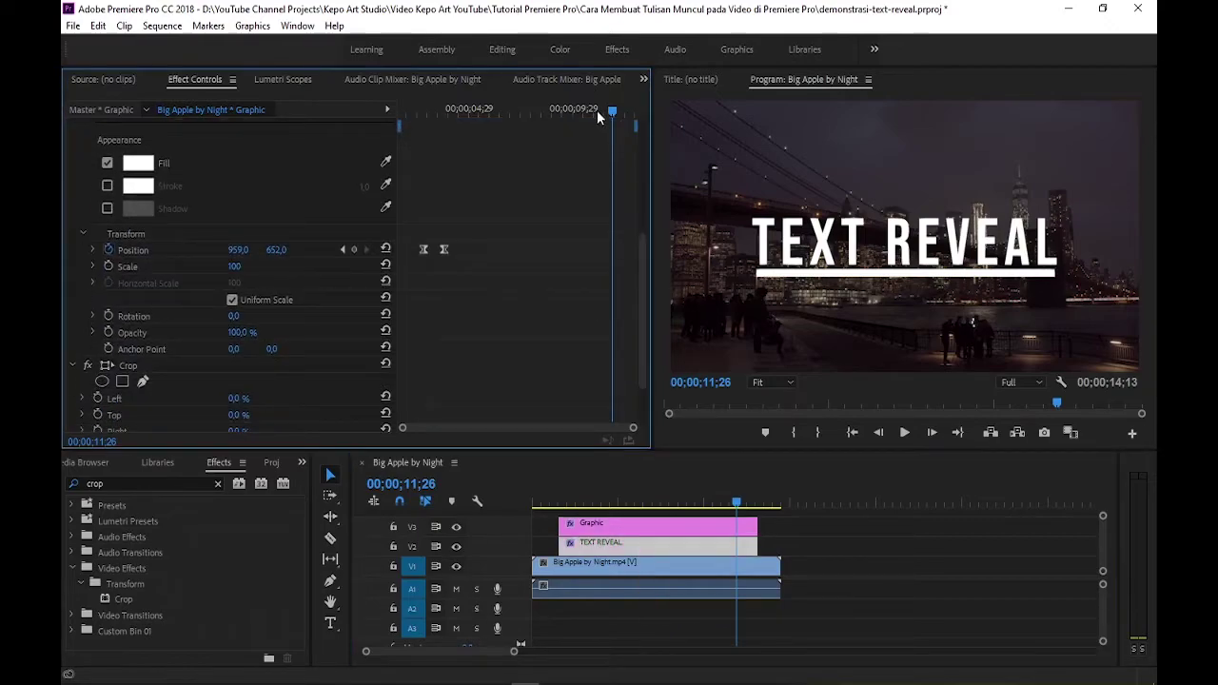
pyautogui.moveTo(614, 112); pyautogui.dragTo(611, 112)
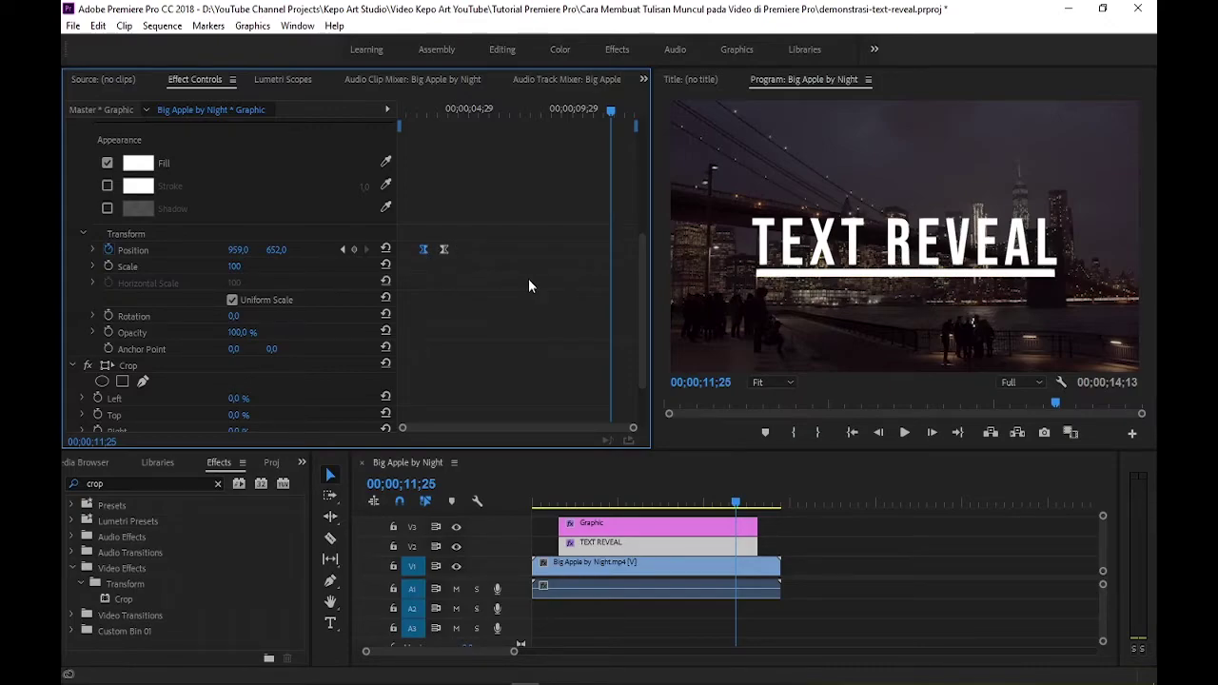
pyautogui.hotkey('ctrl', 'v')
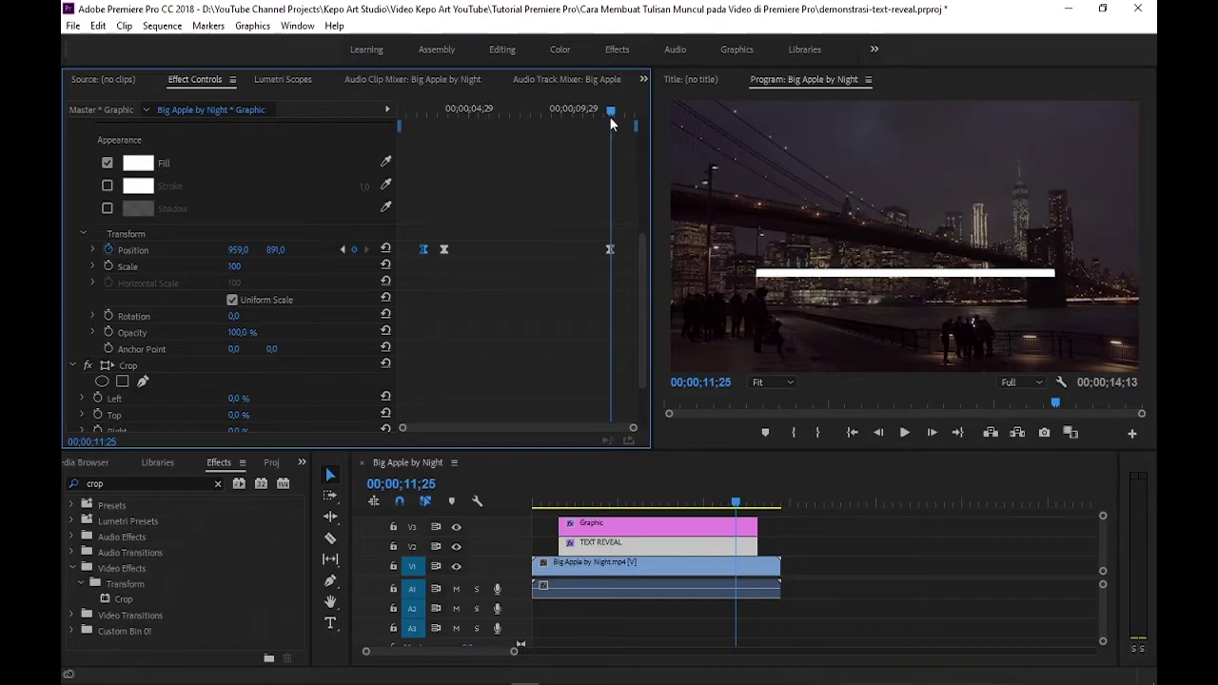
pyautogui.moveTo(611, 111); pyautogui.dragTo(587, 121)
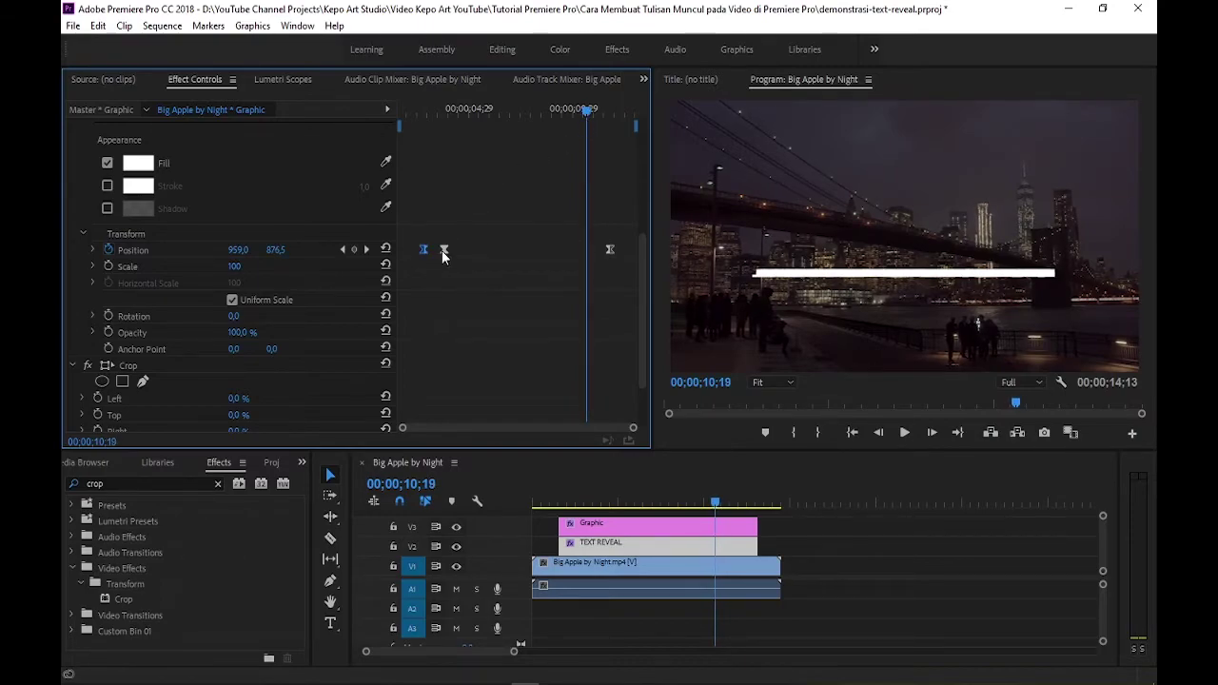
pyautogui.click(443, 250)
pyautogui.hotkey('ctrl', 'c')
pyautogui.hotkey('ctrl', 'v')
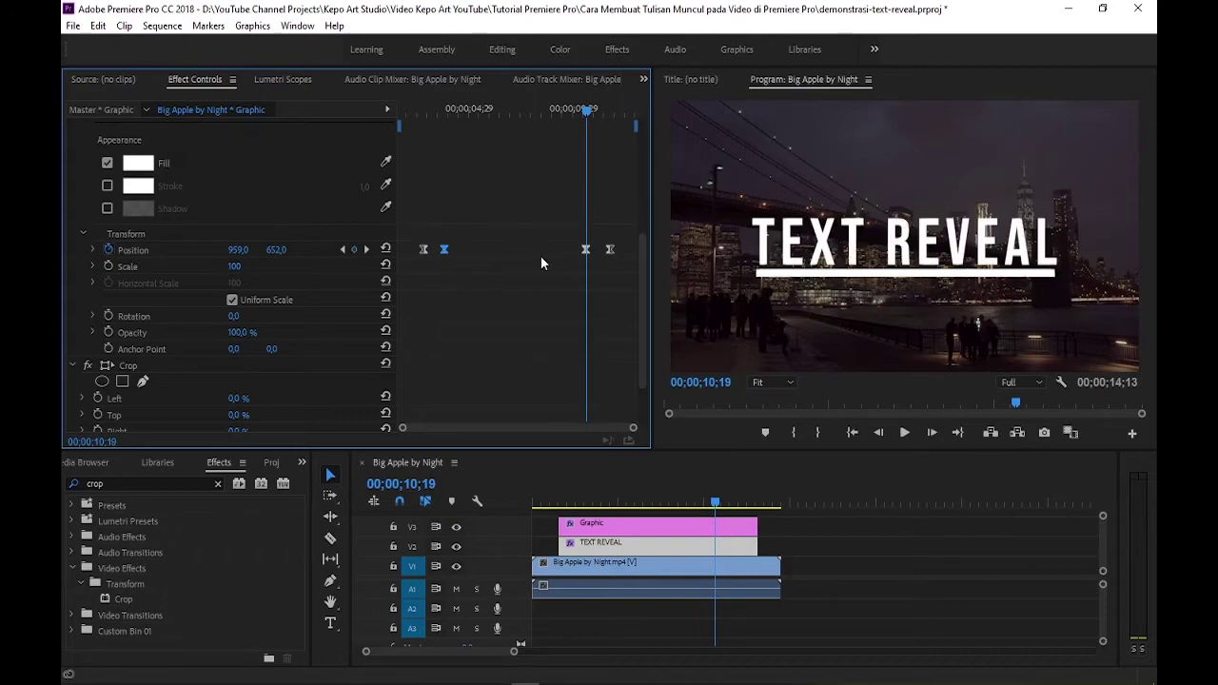
pyautogui.click(685, 524)
pyautogui.click(685, 503)
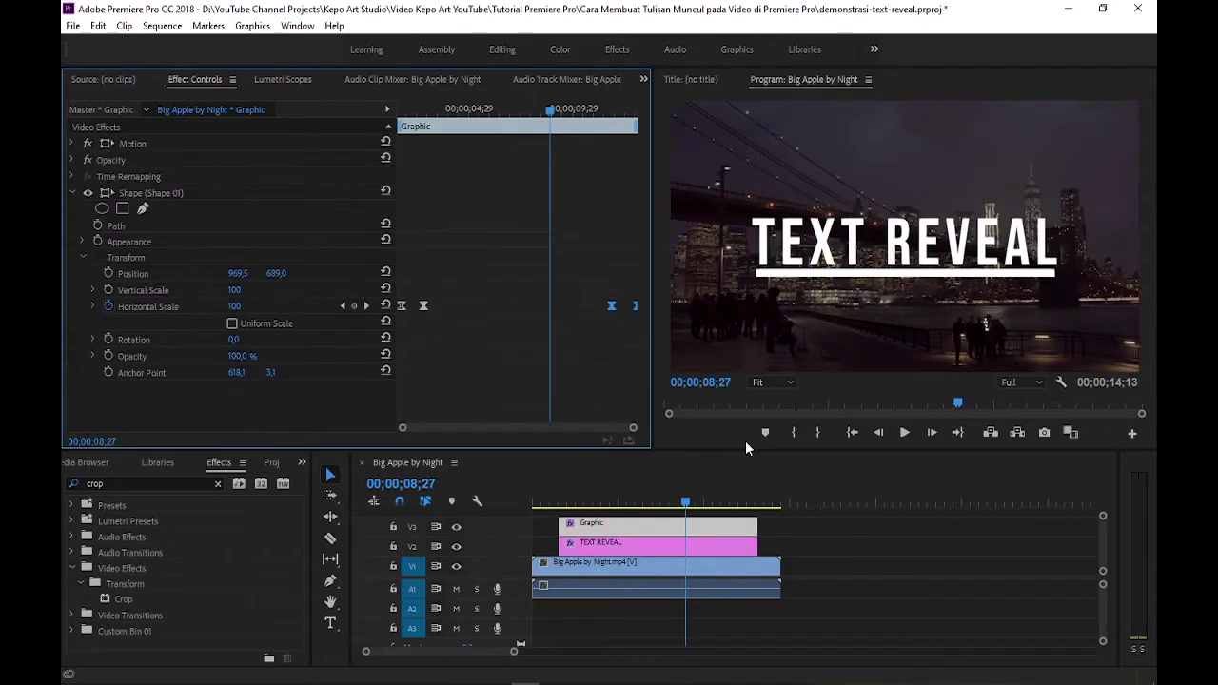
pyautogui.press('Home')
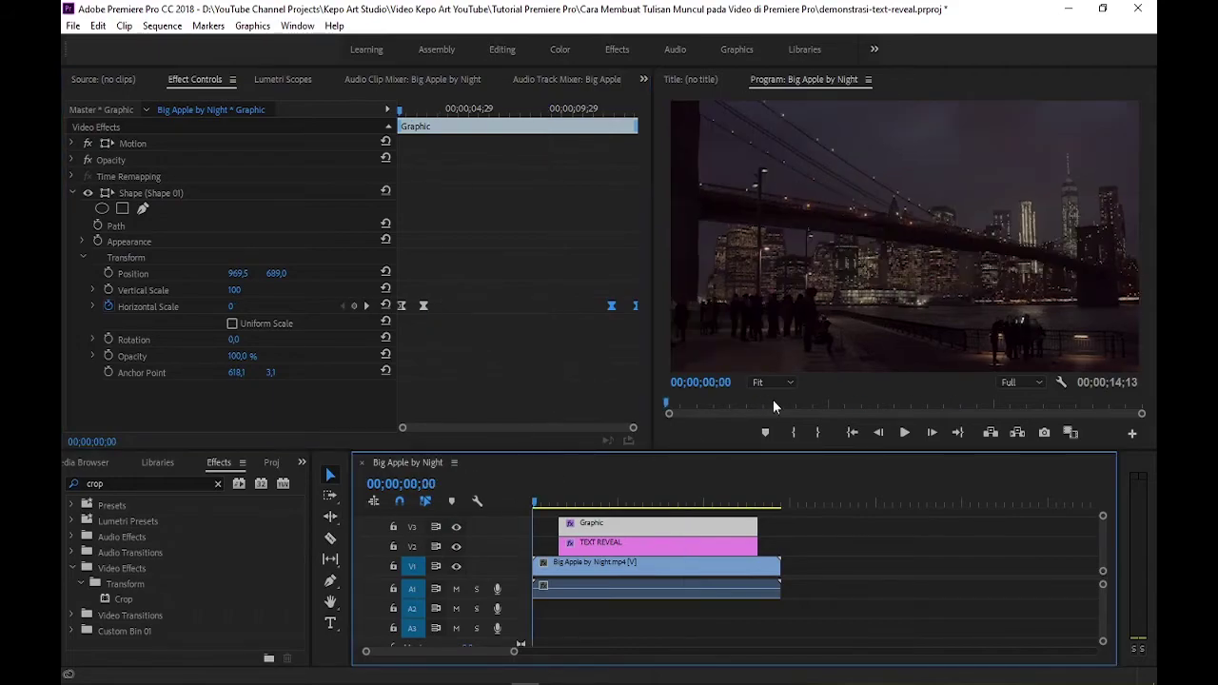
pyautogui.click(905, 432)
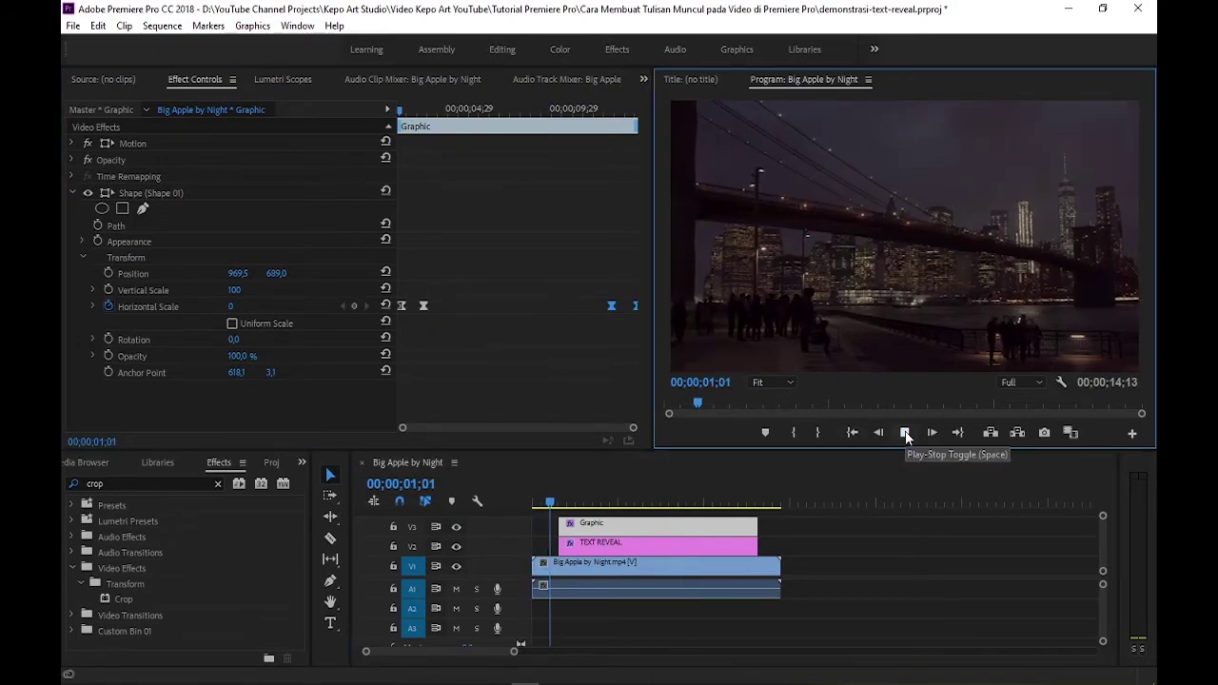